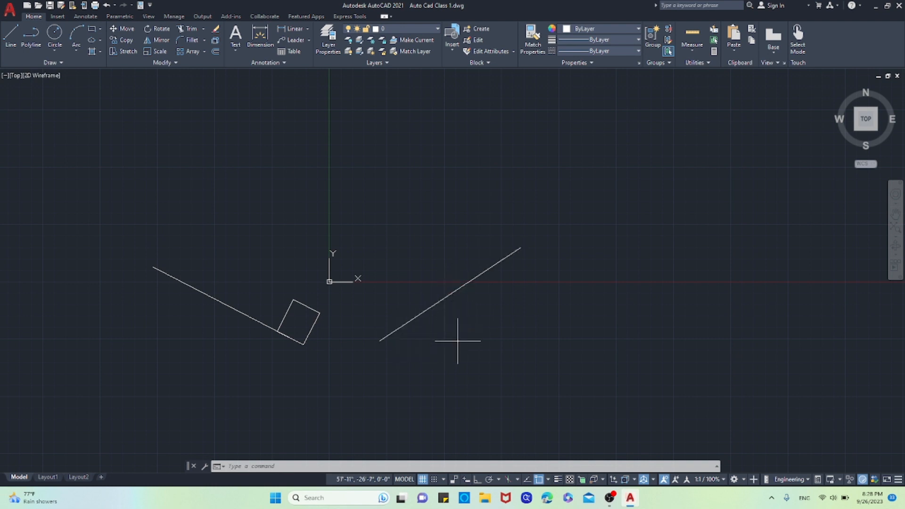
Erase all the existing linework, including the two slanted lines and the small rotated square.
left_click(457, 340)
left_click(257, 277)
key("Delete")
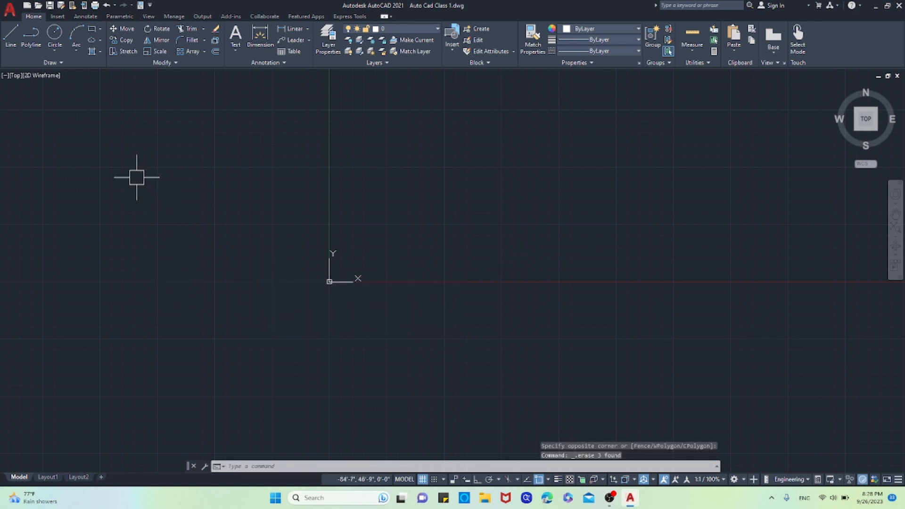
Draw a single, nearly horizontal 1' line starting slightly below the X axis on the negative-X side of the origin.
left_click(9, 43)
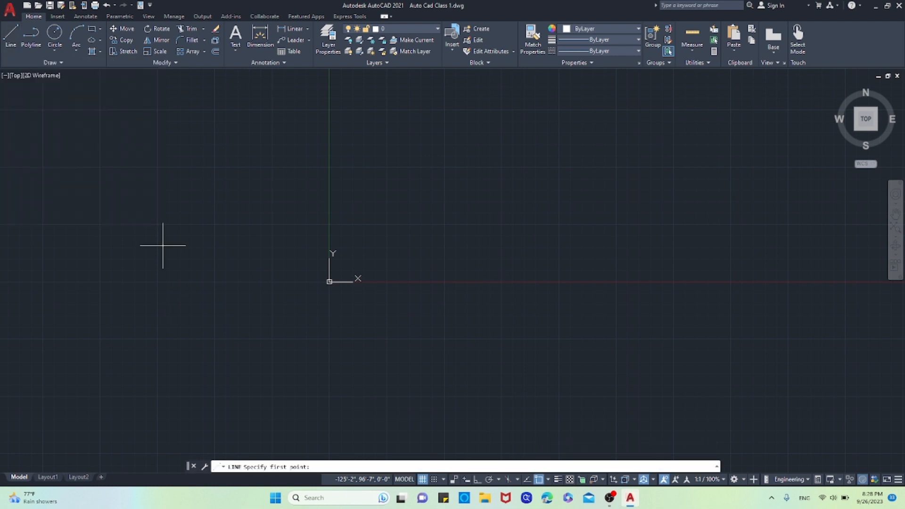
left_click(244, 289)
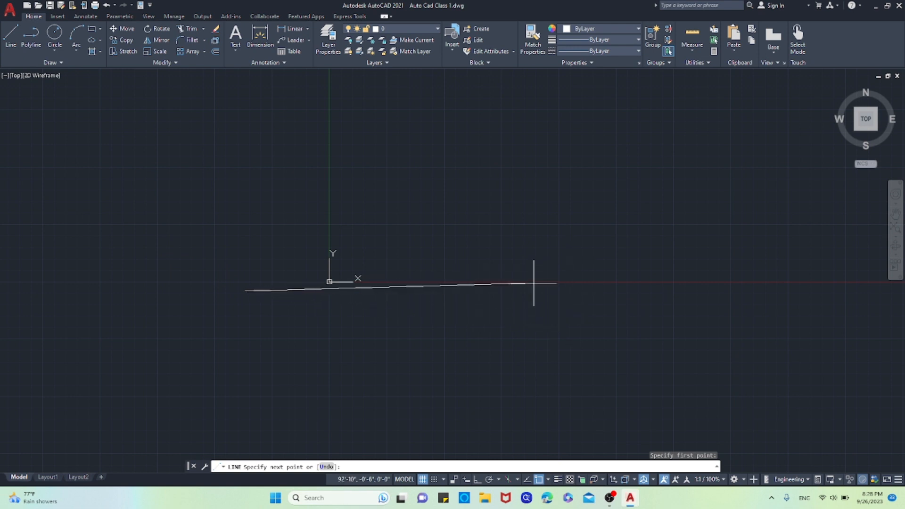
type("1'")
key("Return")
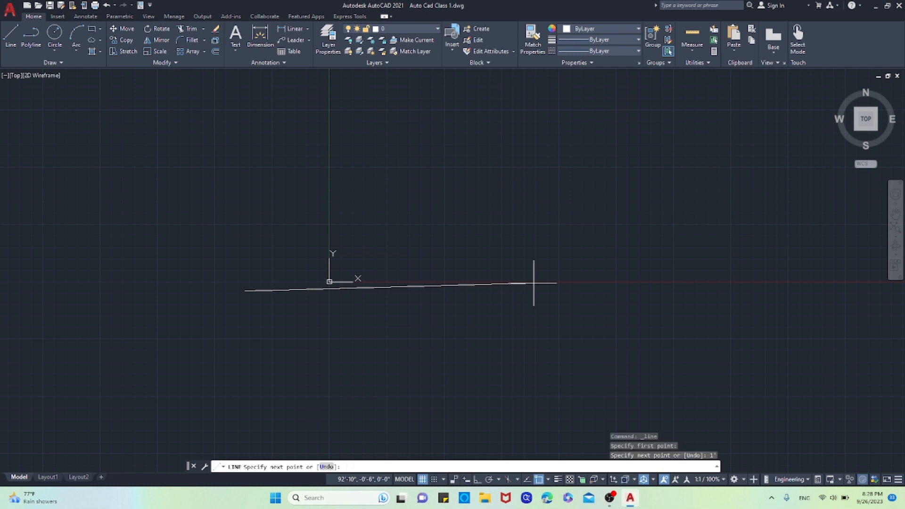
key("Return")
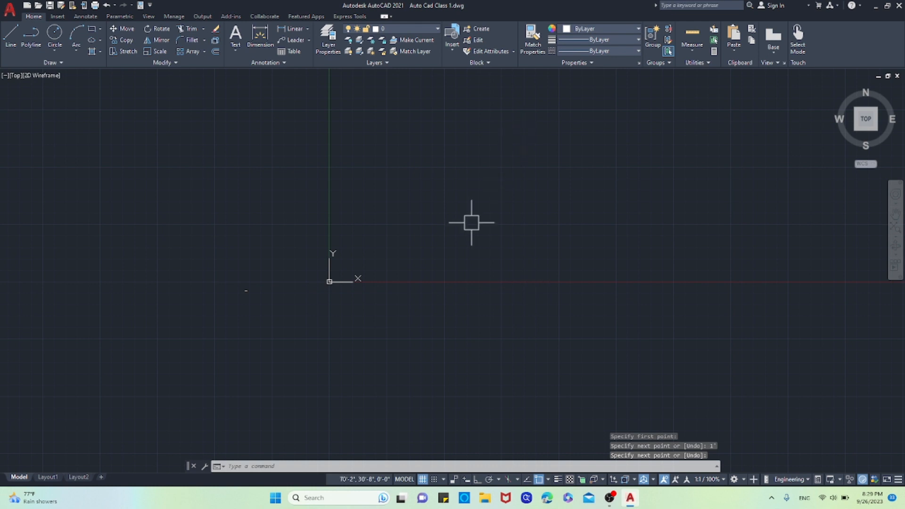
scroll(243, 287, "up", 15)
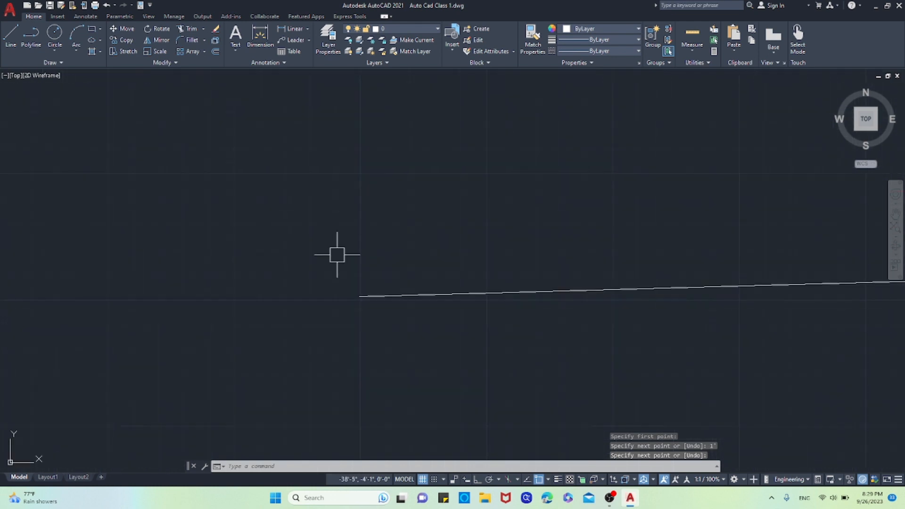
Erase the nearly horizontal 1' line.
scroll(353, 300, "down", 5)
left_click(441, 319)
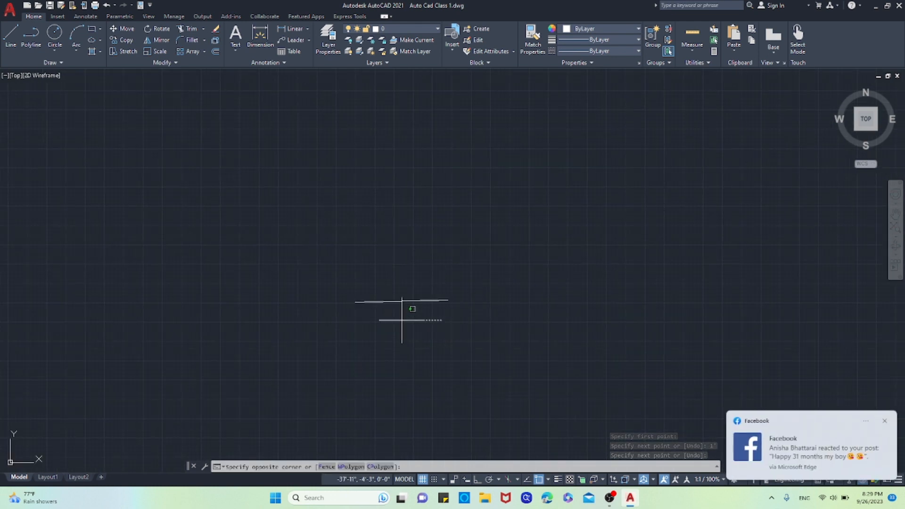
scroll(413, 311, "up", 4)
left_click(349, 257)
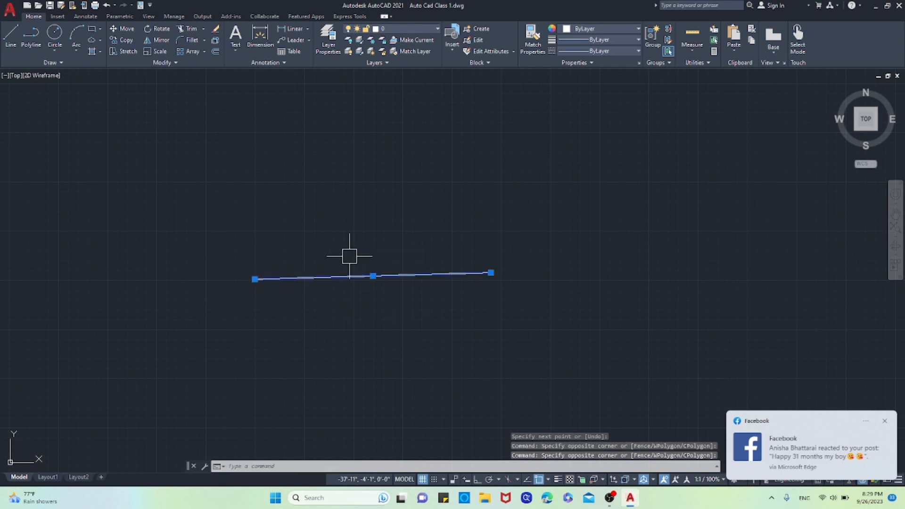
key("Delete")
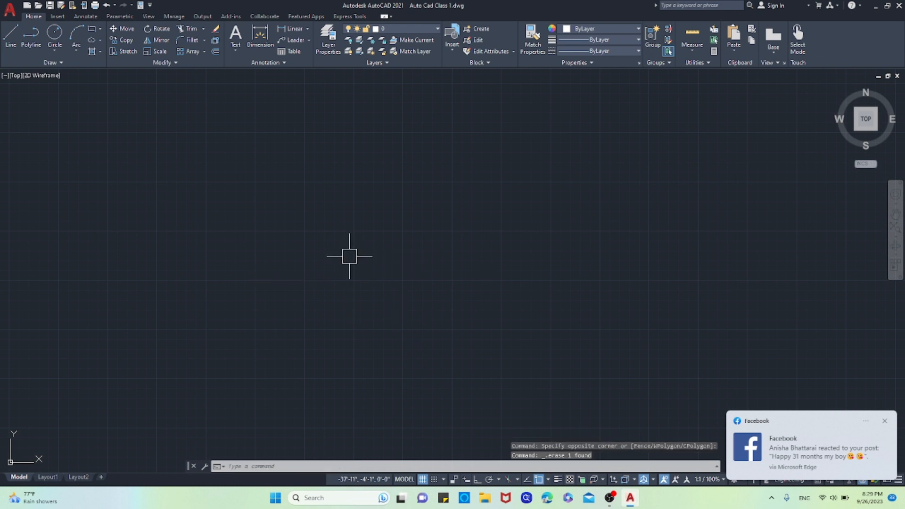
left_click(14, 46)
left_click(269, 336)
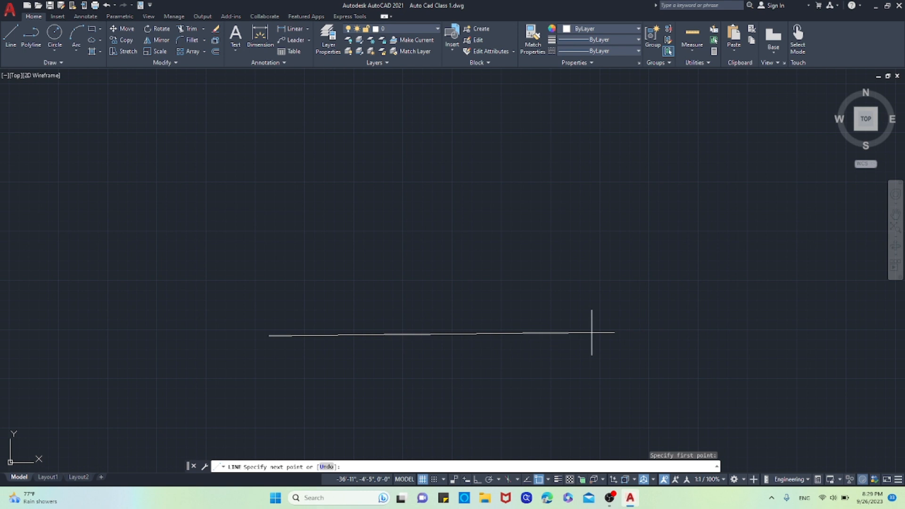
type("1'")
key("Return")
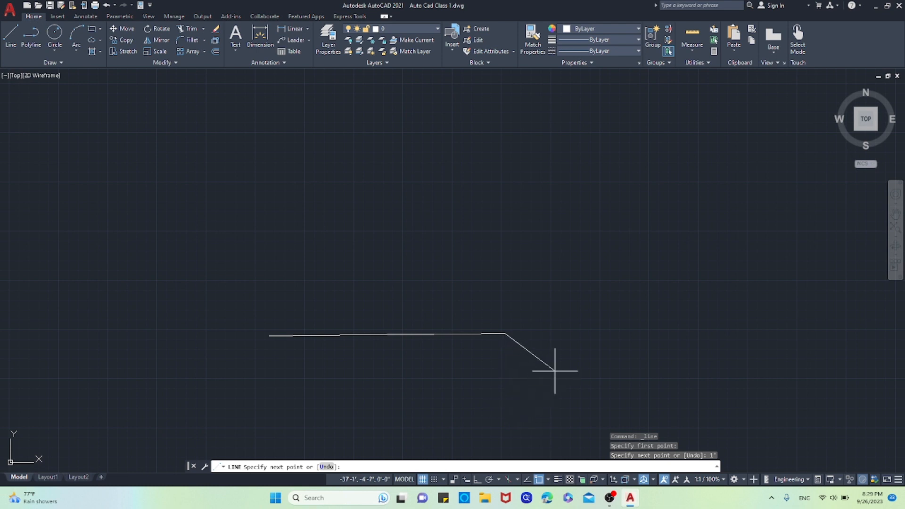
key("ctrl+z")
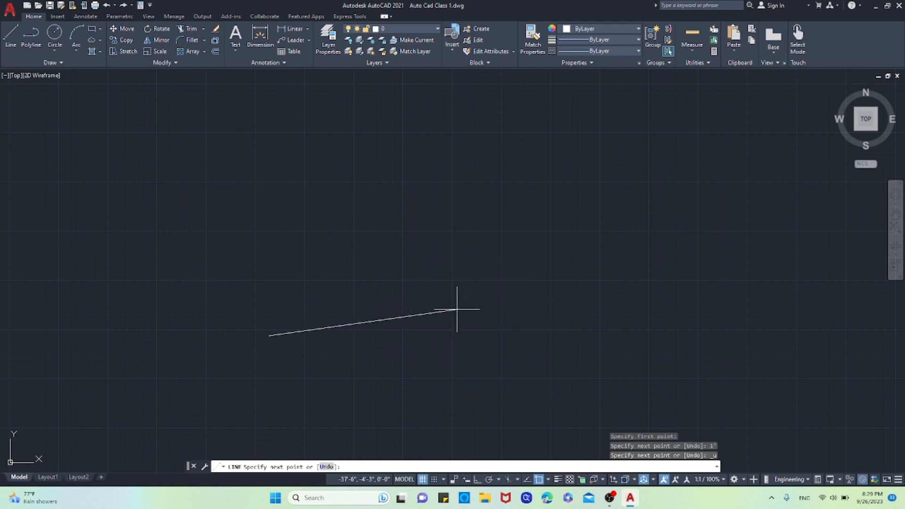
key("Escape")
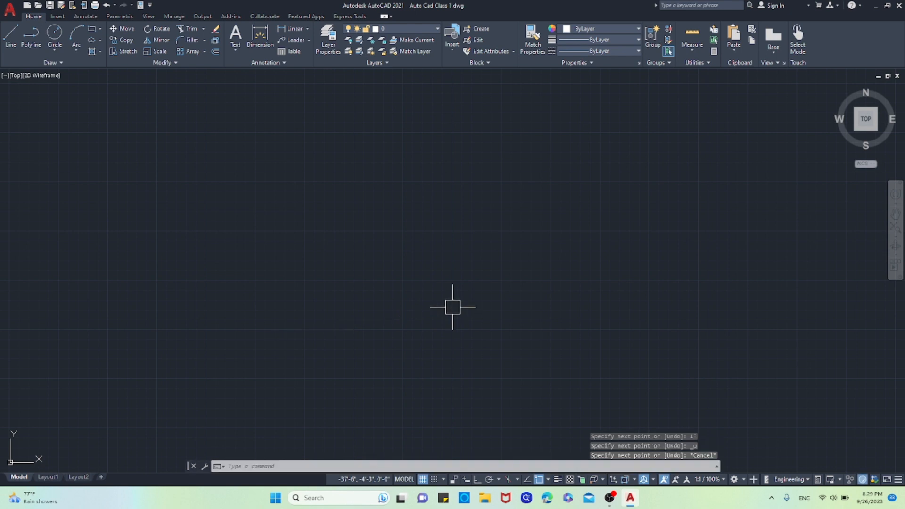
Draw a perfectly horizontal 1' line with Ortho mode turned on.
left_click(11, 35)
left_click(263, 321)
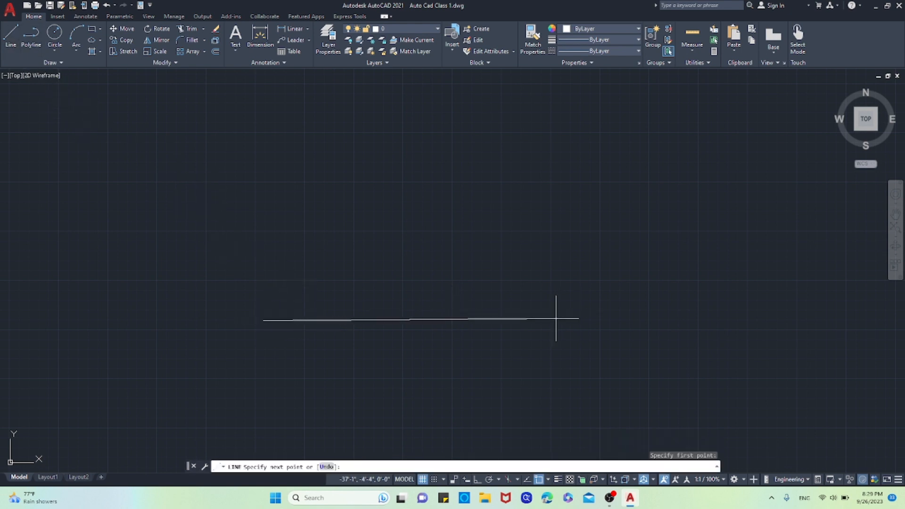
left_click(478, 479)
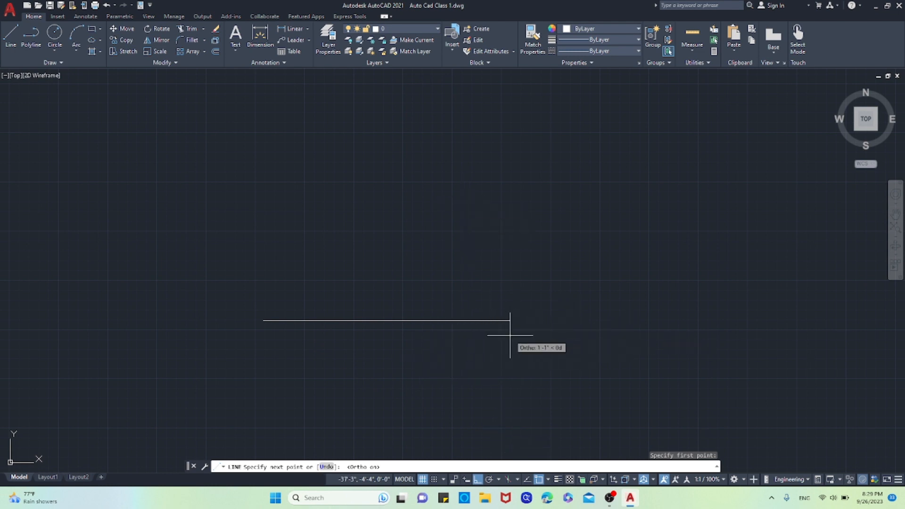
type("1")
key("Return")
scroll(488, 321, "up", 8)
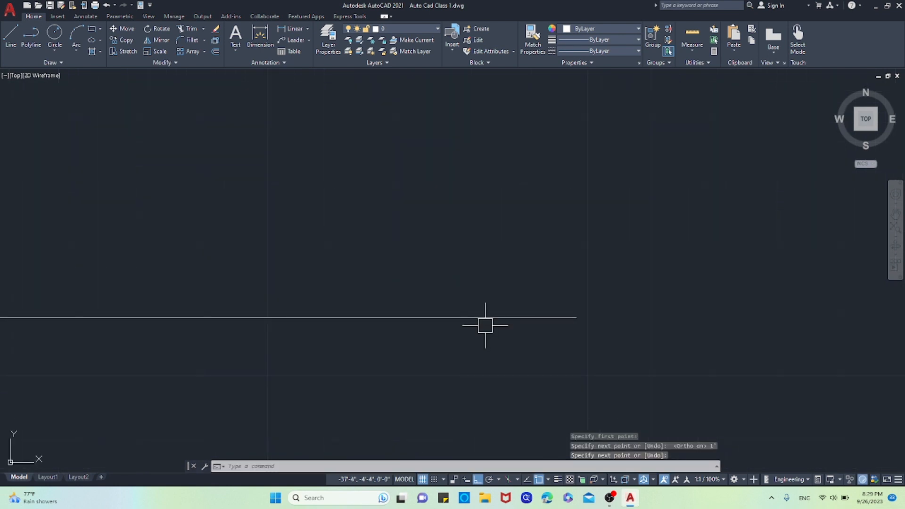
scroll(485, 338, "down", 6)
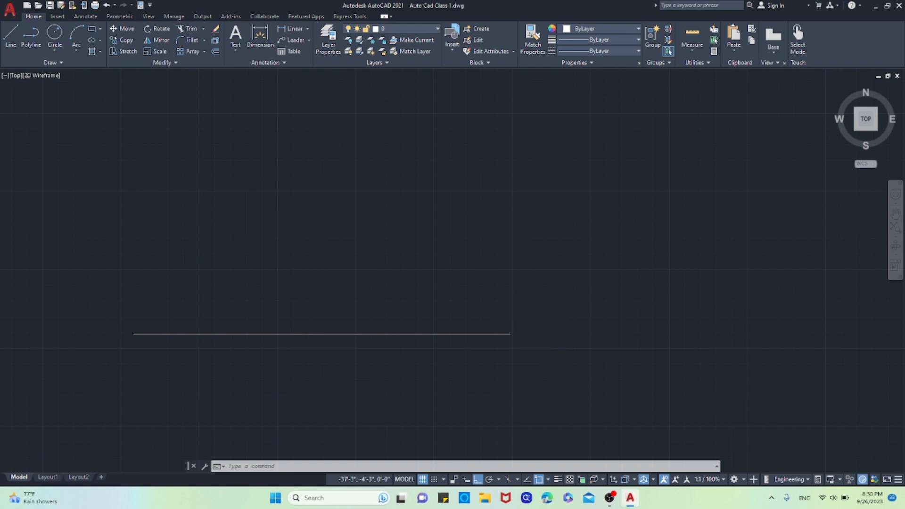
scroll(518, 309, "up", 2)
scroll(509, 365, "down", 5)
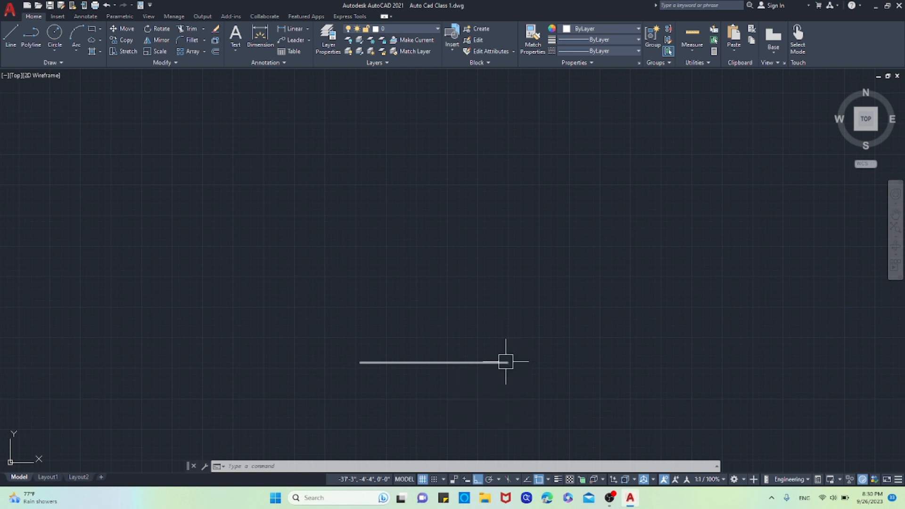
scroll(504, 364, "up", 4)
scroll(485, 369, "down", 4)
scroll(491, 360, "up", 1)
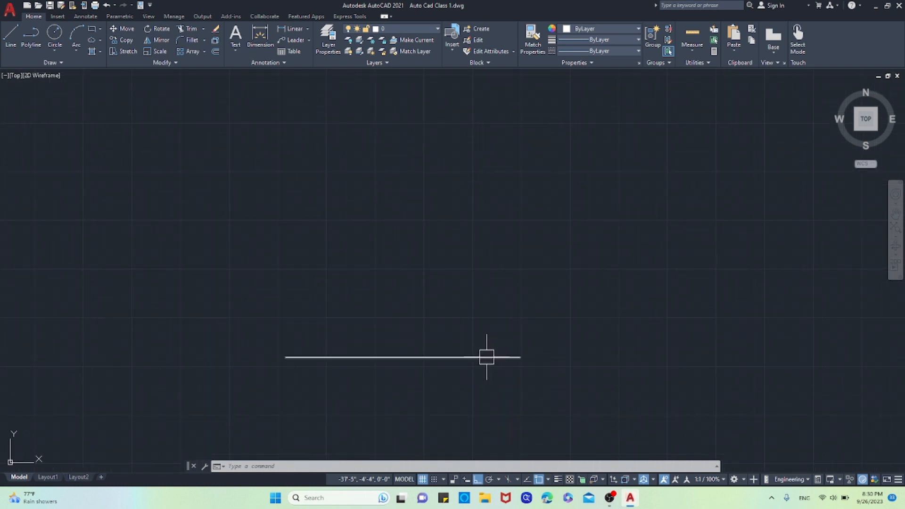
scroll(436, 352, "up", 4)
scroll(435, 352, "down", 4)
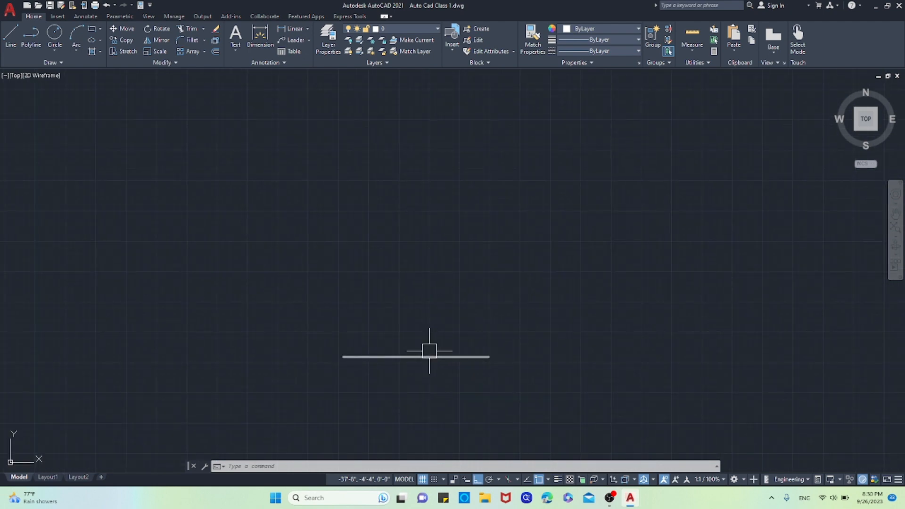
left_click(17, 36)
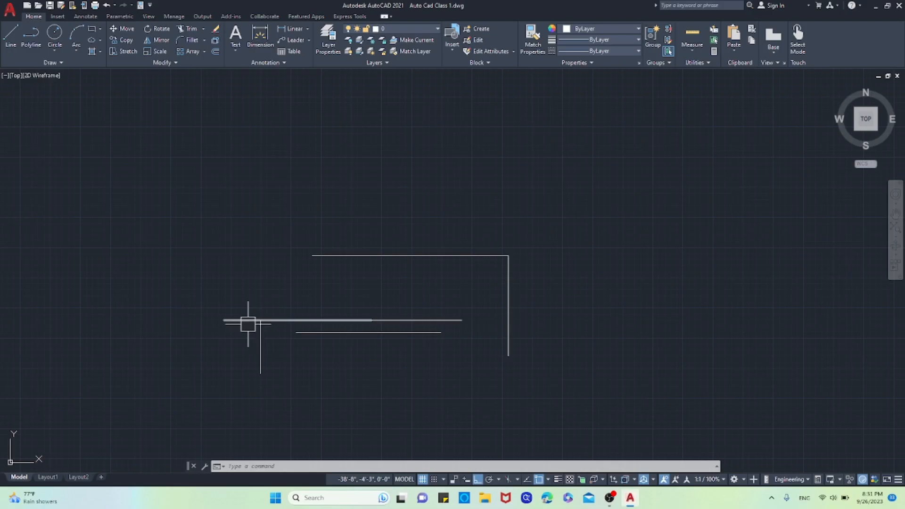
Erase the shorter horizontal line that overlaps the start of the long horizontal line.
left_click(248, 324)
key("Delete")
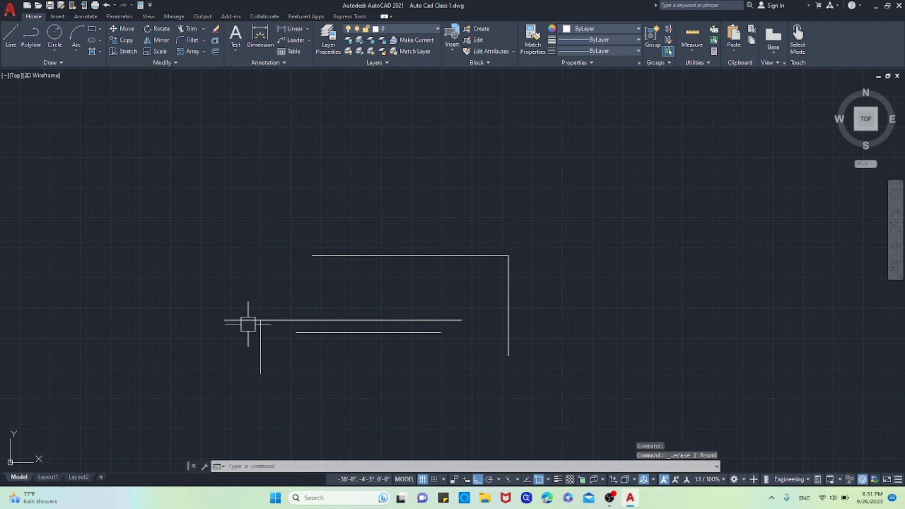
Draw a vertical line beside the existing right-angled corner and continue it from its lower end with a 12' horizontal segment.
scroll(451, 317, "up", 2)
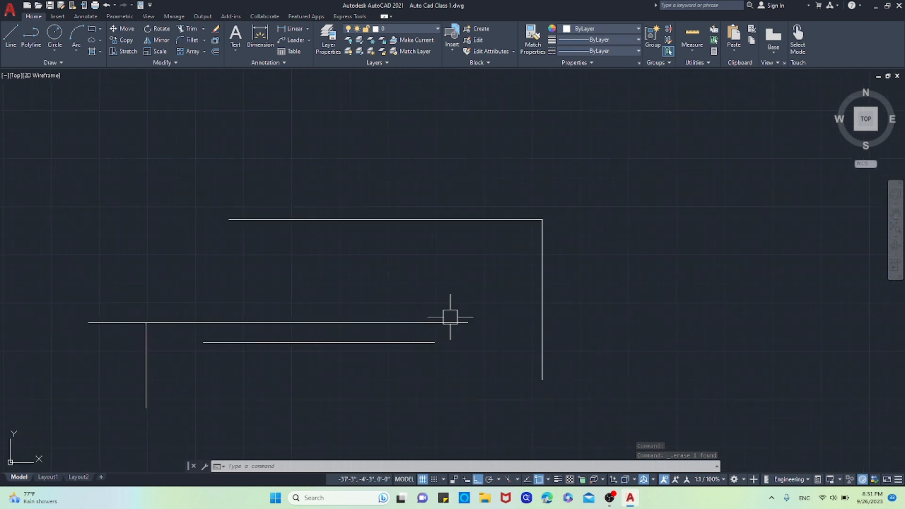
type("l")
key("Return")
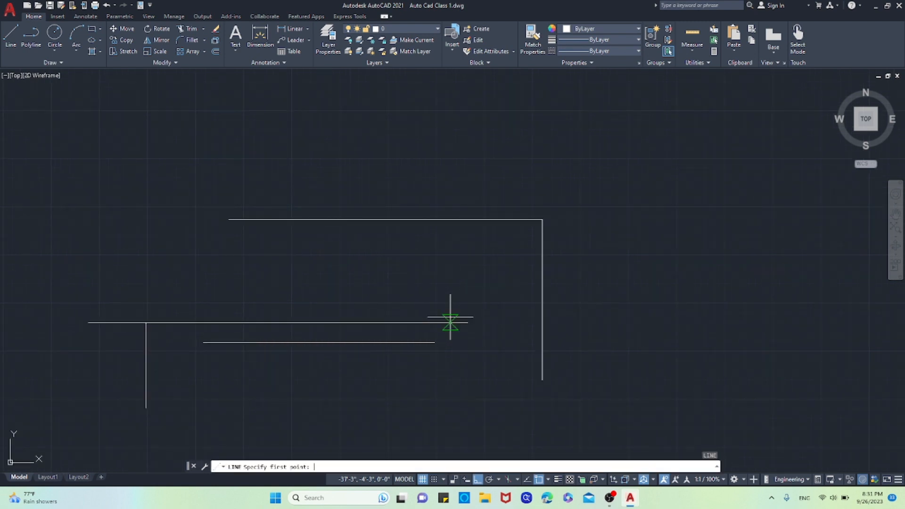
left_click(557, 180)
left_click(557, 318)
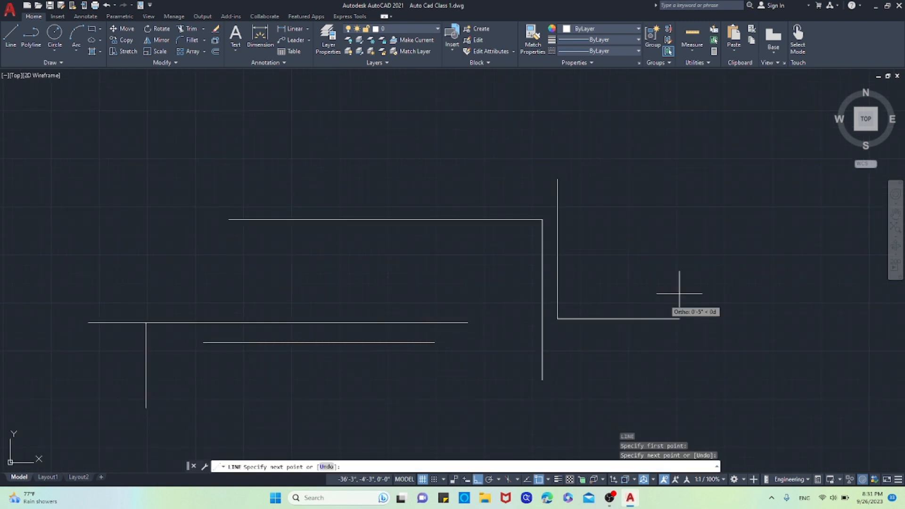
type("1")
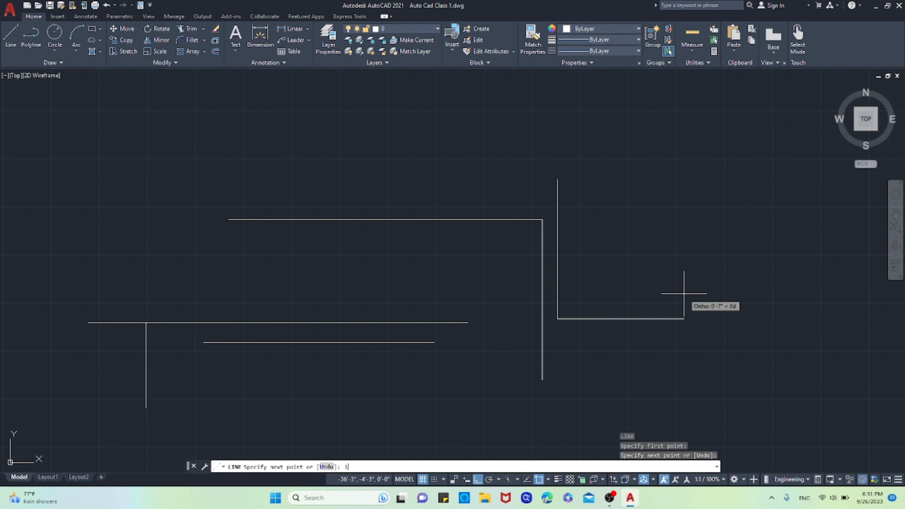
type("2'")
key("Return")
scroll(423, 324, "down", 4)
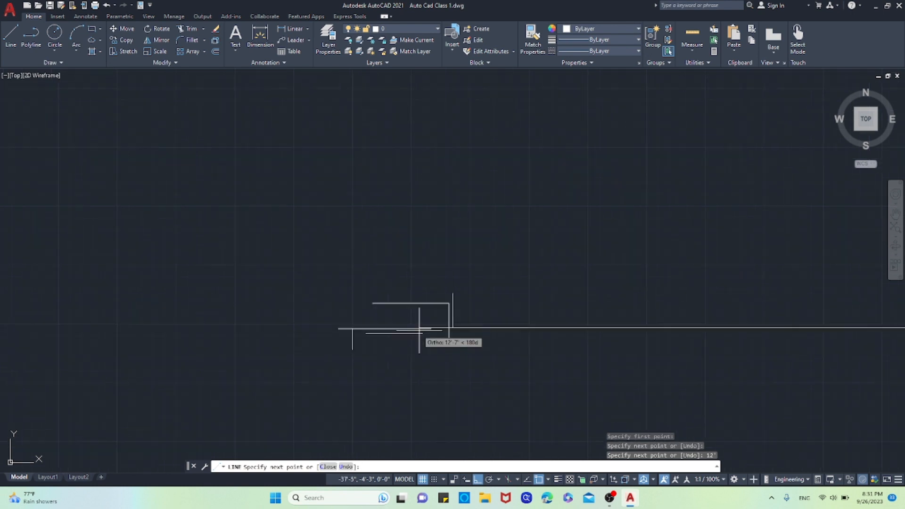
scroll(485, 304, "up", 4)
scroll(486, 304, "down", 8)
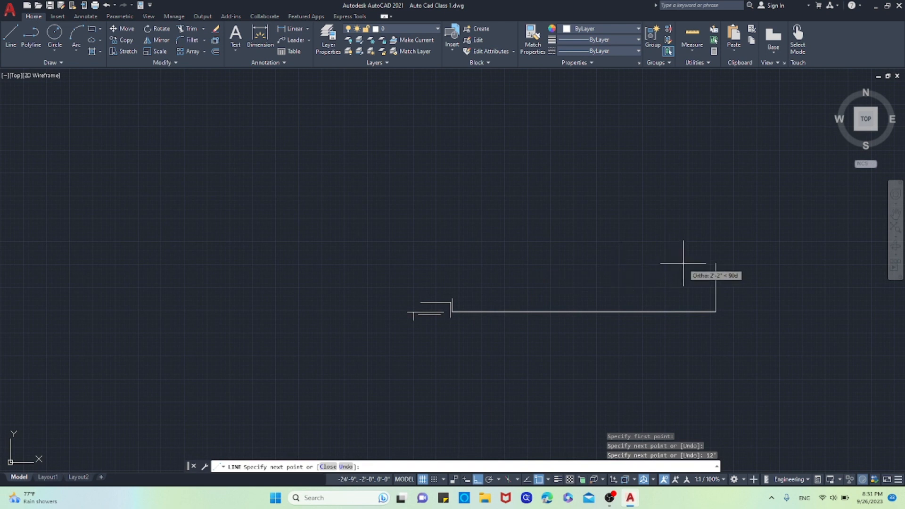
key("Escape")
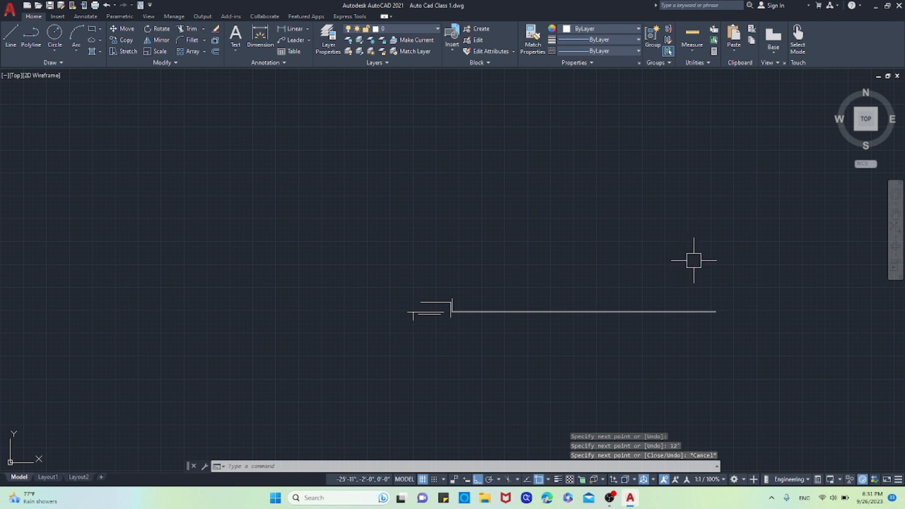
Erase all the practice lines in the drawing, including the 12' segment.
left_click(776, 378)
left_click(314, 256)
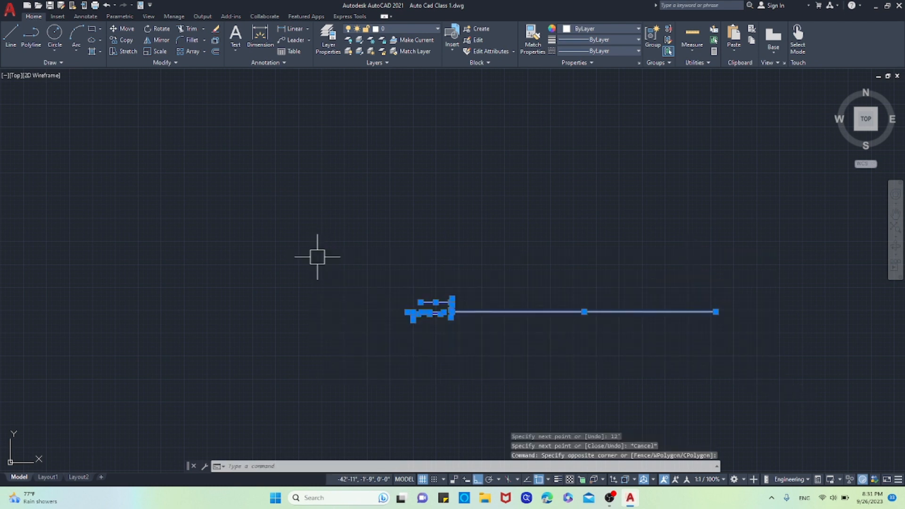
key("Delete")
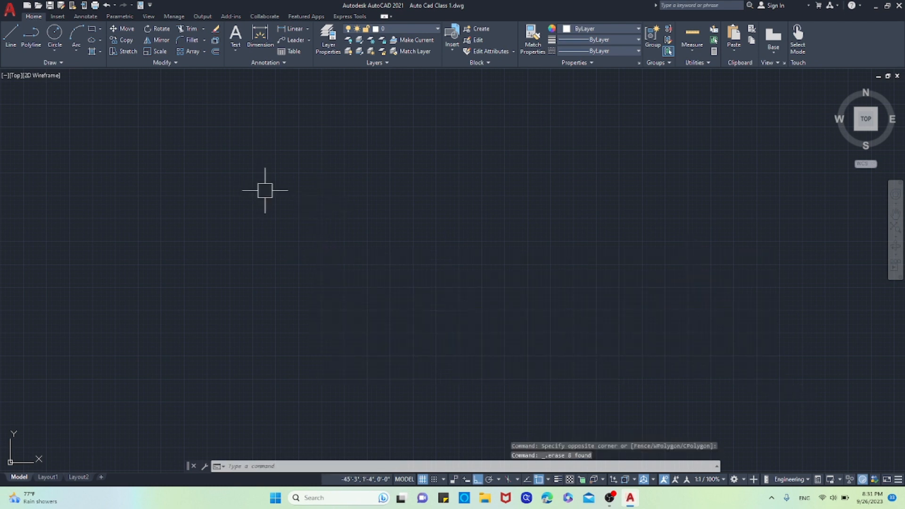
Draw a freehand polyline of seven connected horizontal and vertical segments, stepping down once and then up twice, with Ortho mode on.
left_click(35, 43)
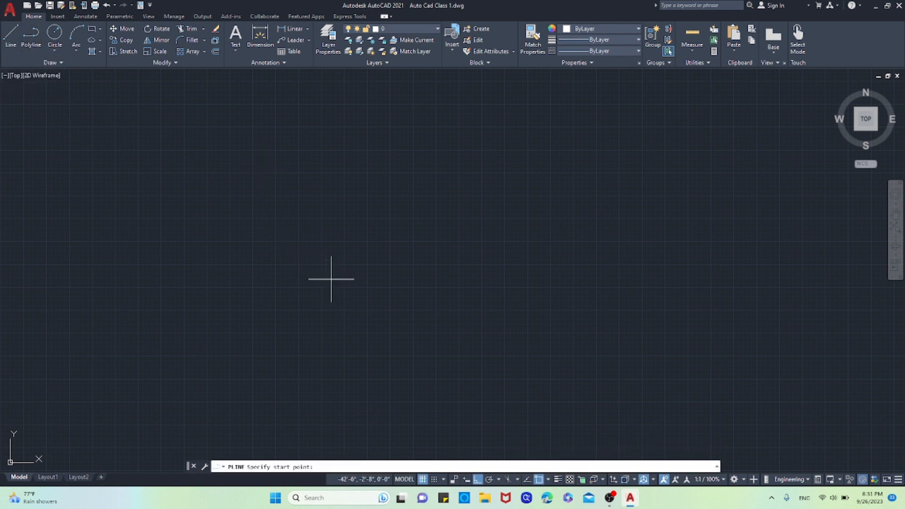
left_click(346, 293)
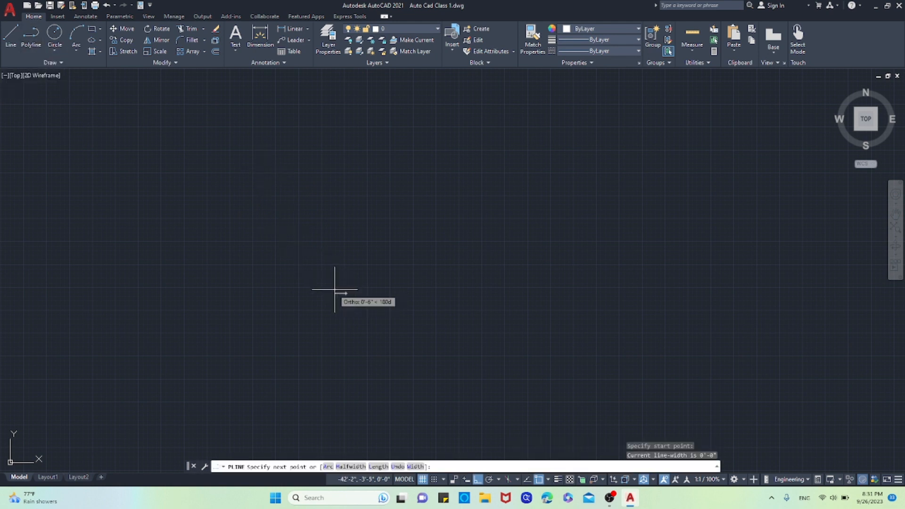
left_click(486, 293)
left_click(486, 354)
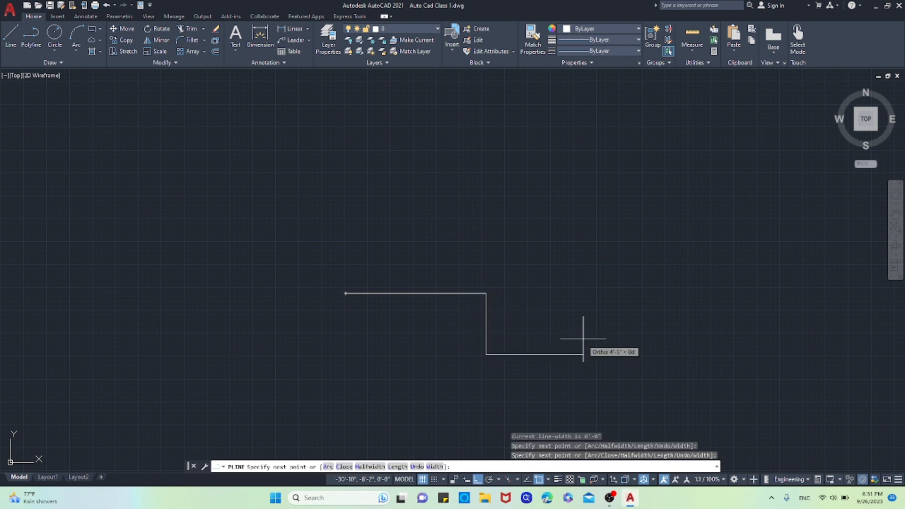
left_click(585, 341)
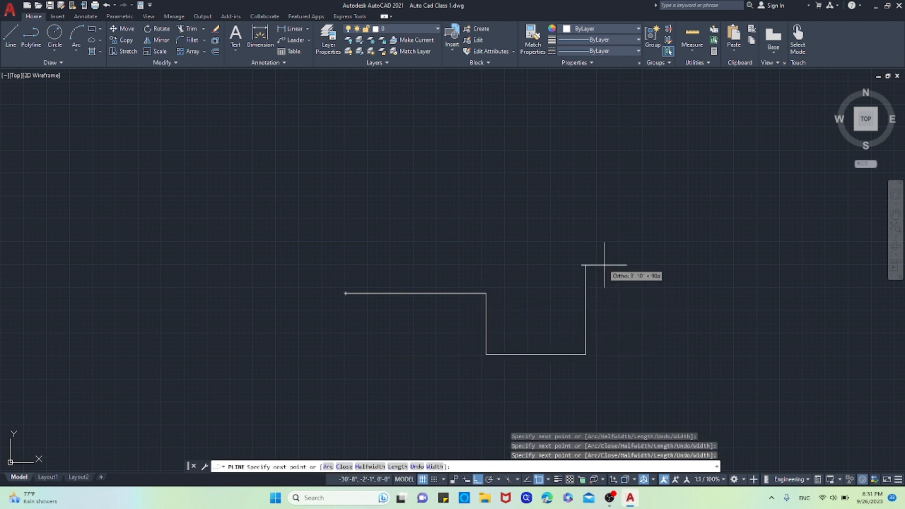
left_click(585, 241)
scroll(608, 242, "down", 1)
scroll(643, 254, "up", 1)
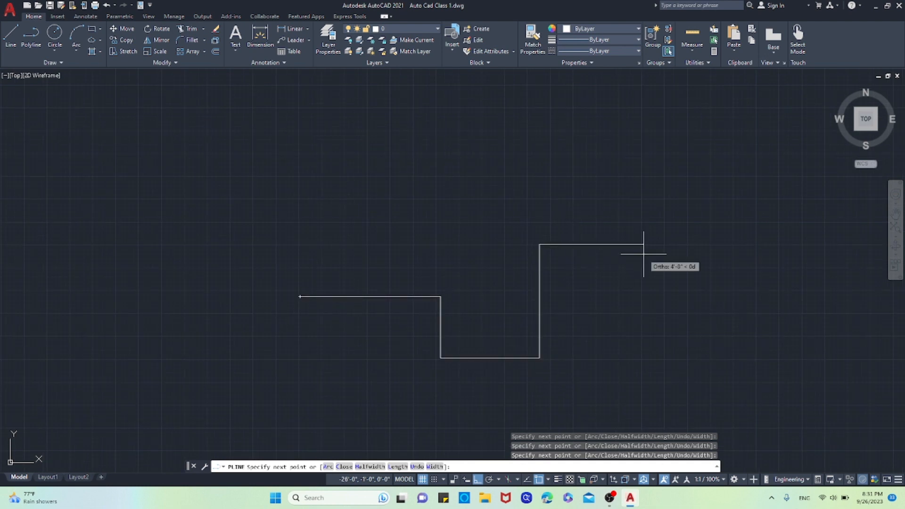
left_click(644, 249)
left_click(647, 188)
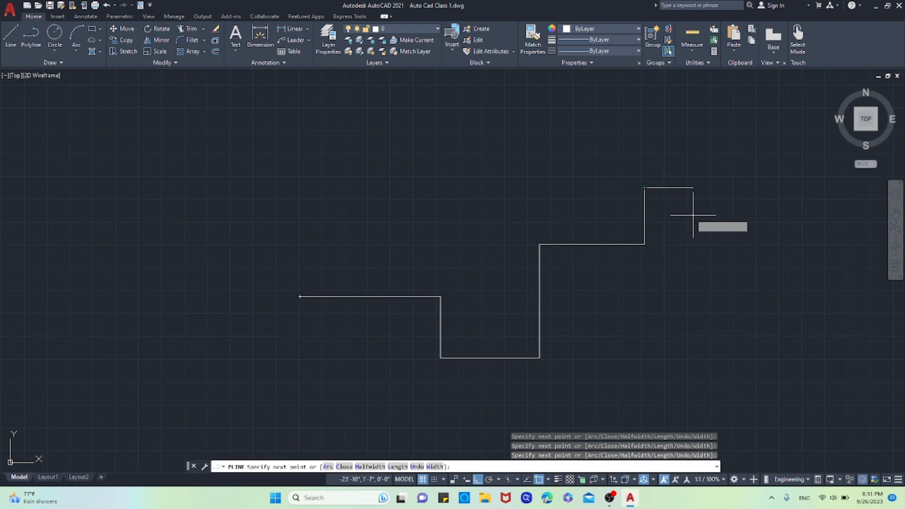
left_click(715, 203)
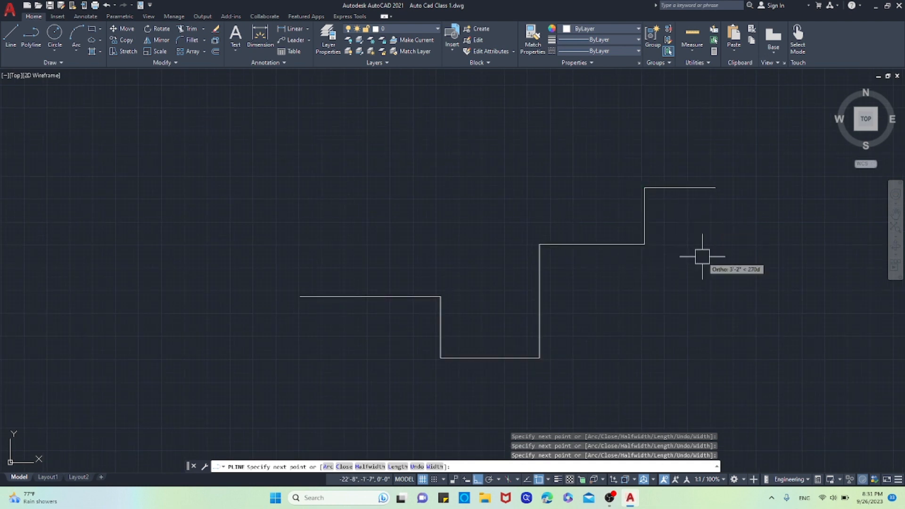
key("Escape")
Erase the seven-segment practice polyline.
scroll(638, 253, "up", 2)
scroll(571, 258, "down", 2)
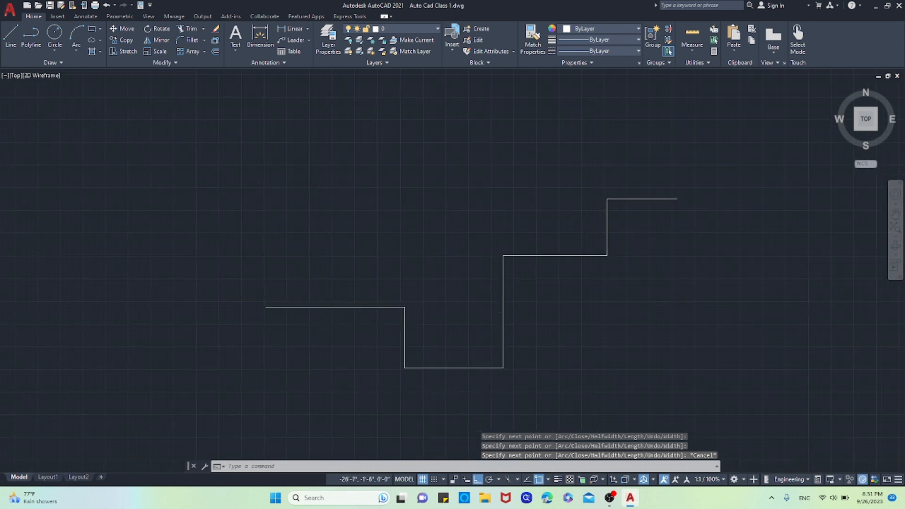
scroll(594, 267, "up", 2)
left_click(586, 252)
key("Delete")
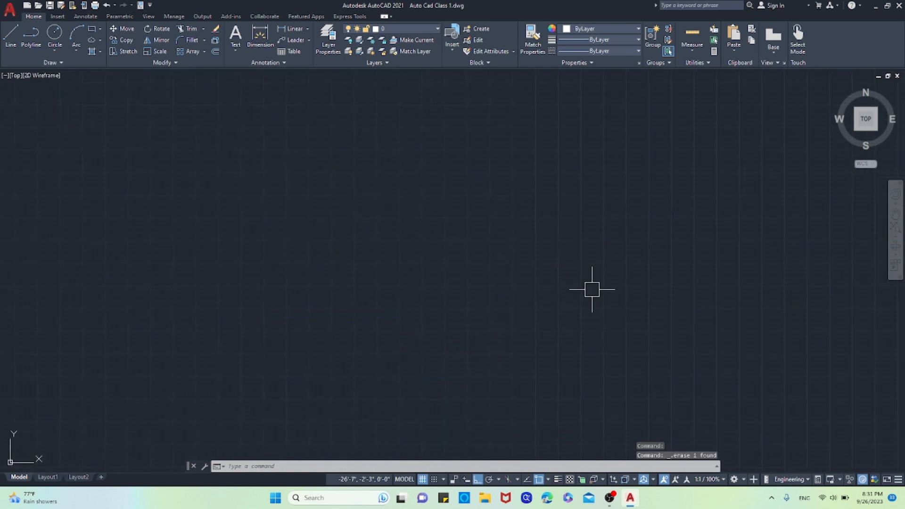
left_click(37, 35)
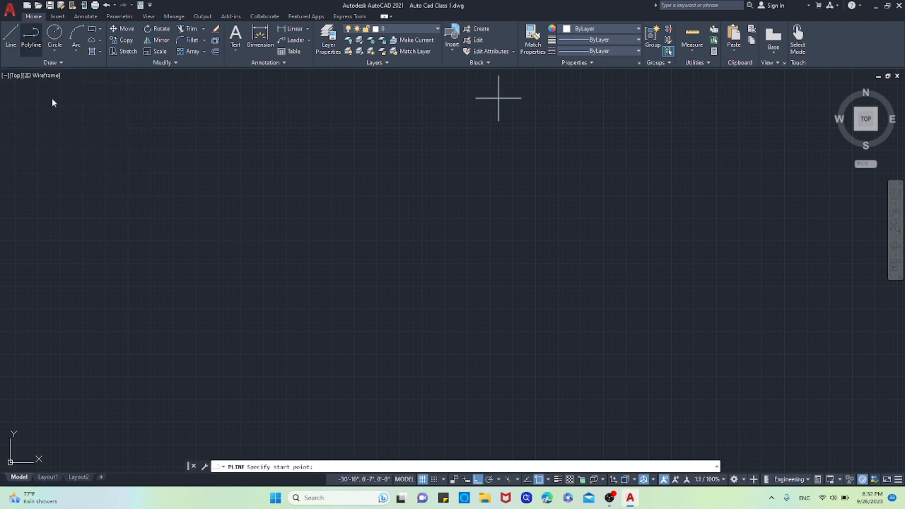
left_click(218, 285)
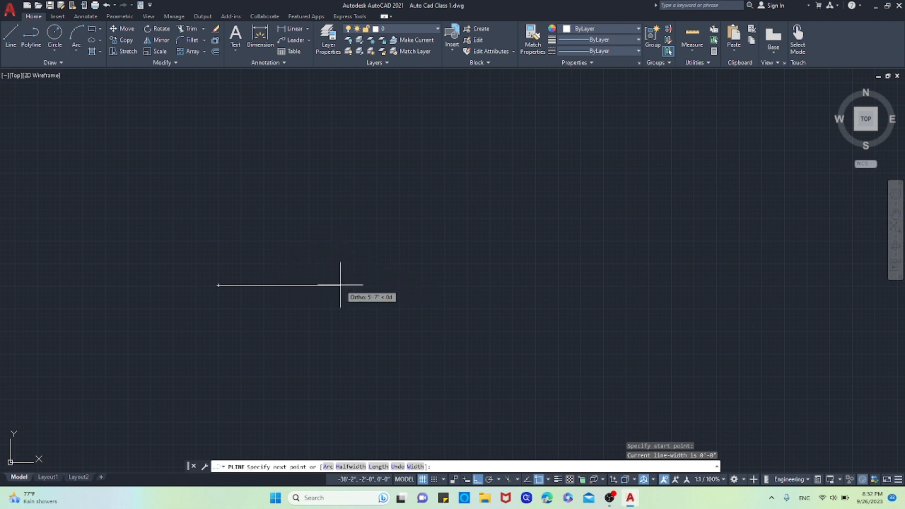
scroll(341, 285, "up", 4)
scroll(358, 301, "down", 4)
scroll(326, 303, "up", 3)
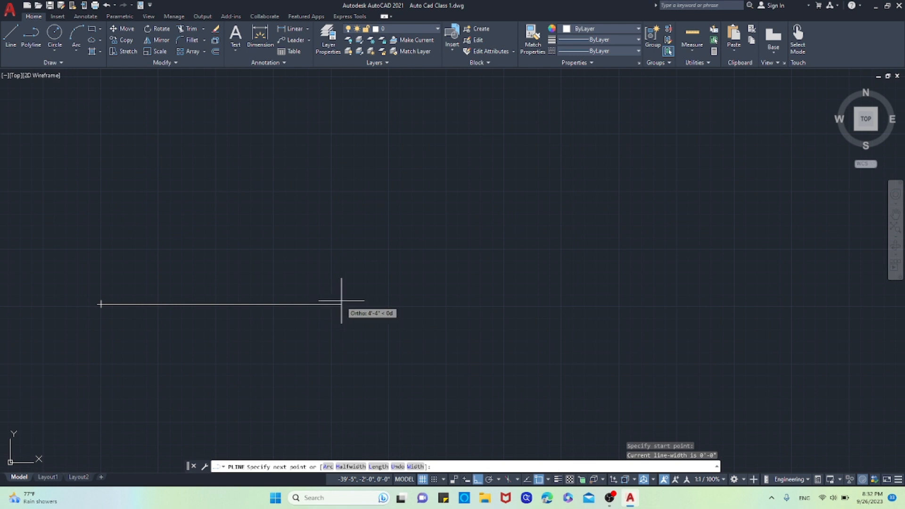
scroll(339, 342, "down", 2)
scroll(337, 282, "up", 2)
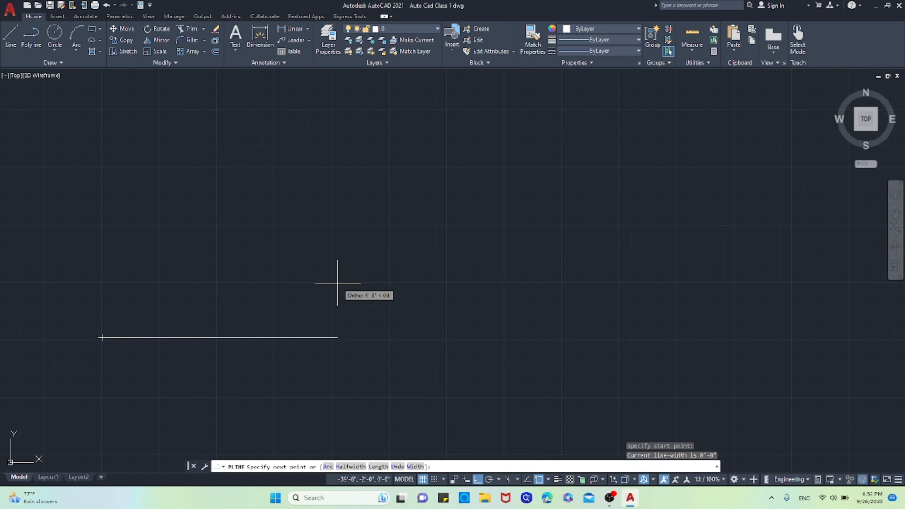
scroll(337, 282, "down", 2)
scroll(337, 282, "up", 2)
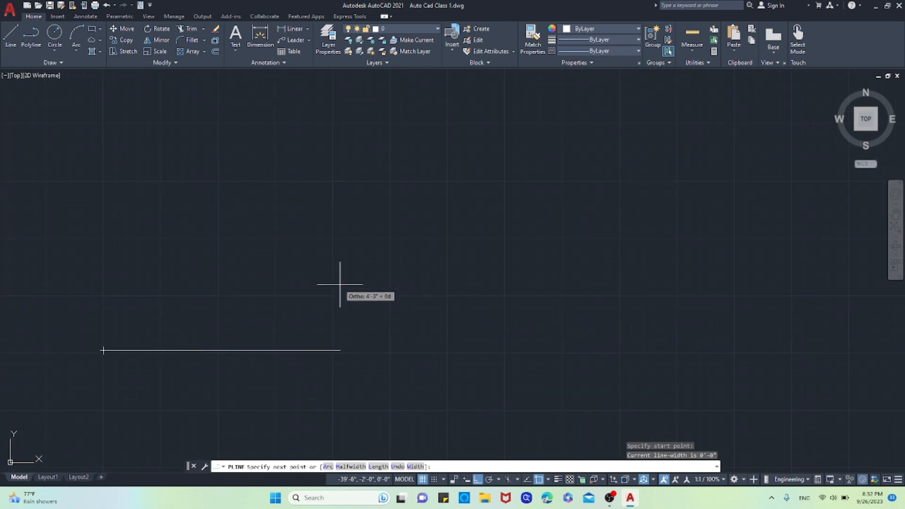
scroll(340, 283, "down", 2)
scroll(349, 282, "up", 2)
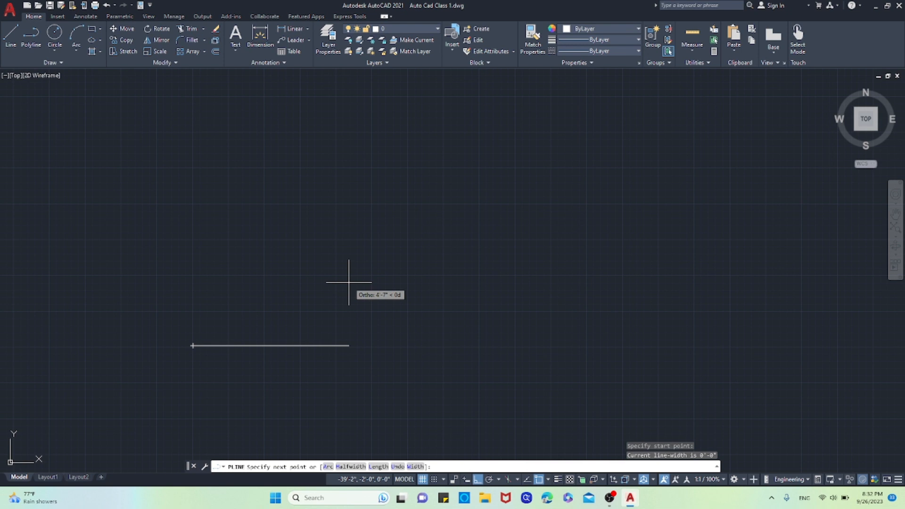
key("Escape")
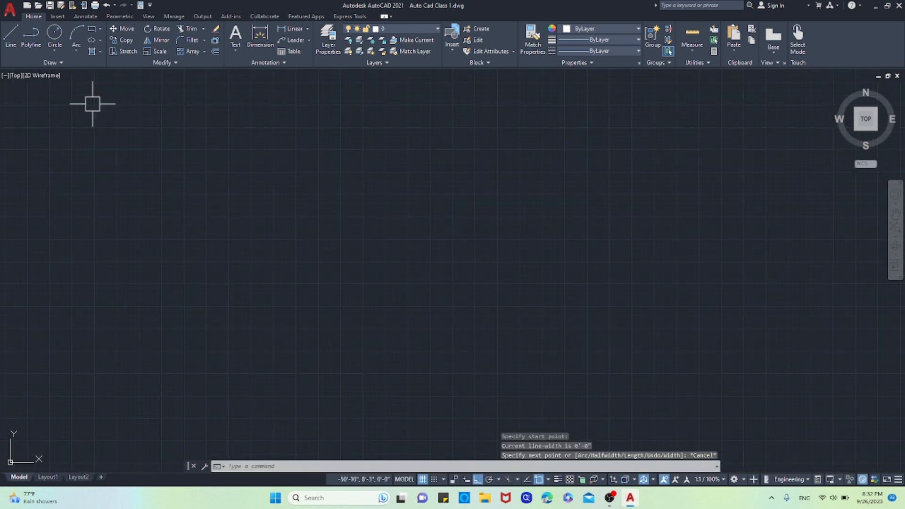
Draw a freehand polyline of eight alternating vertical and horizontal segments, starting downward and finishing with a long horizontal run.
left_click(31, 36)
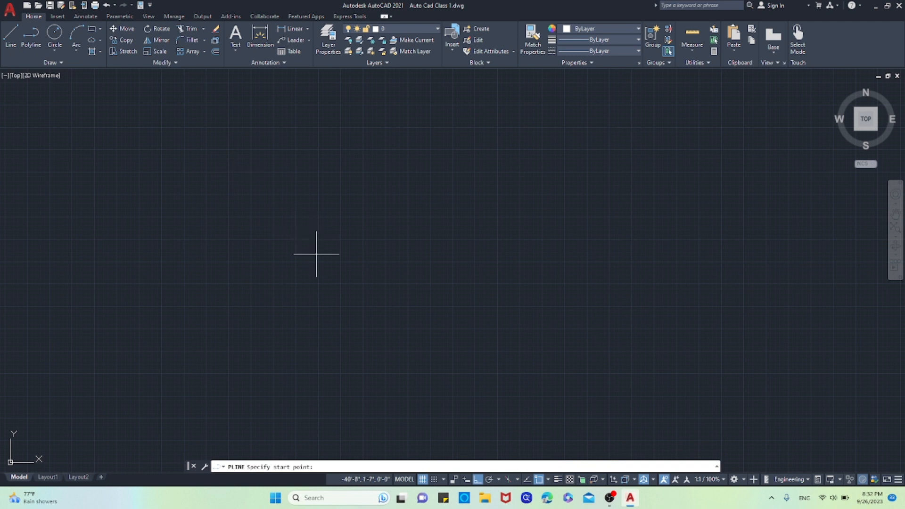
left_click(315, 269)
left_click(315, 327)
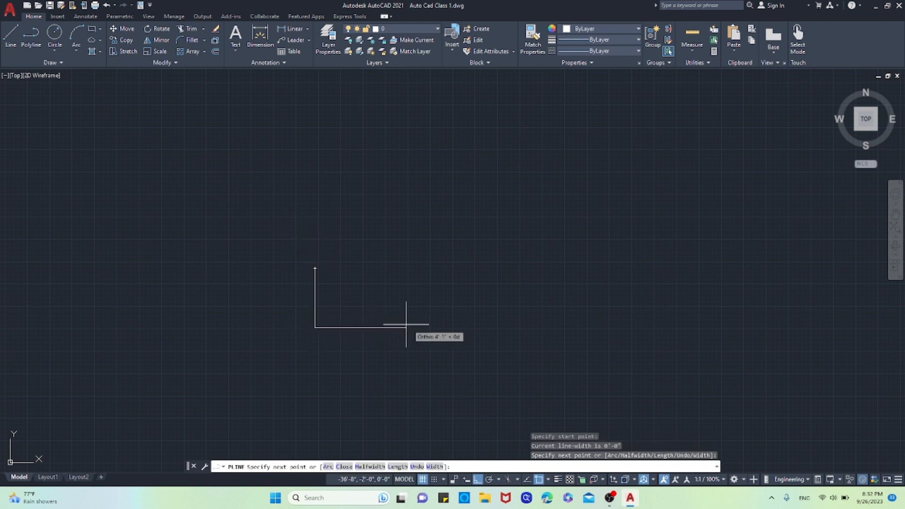
left_click(411, 327)
left_click(411, 377)
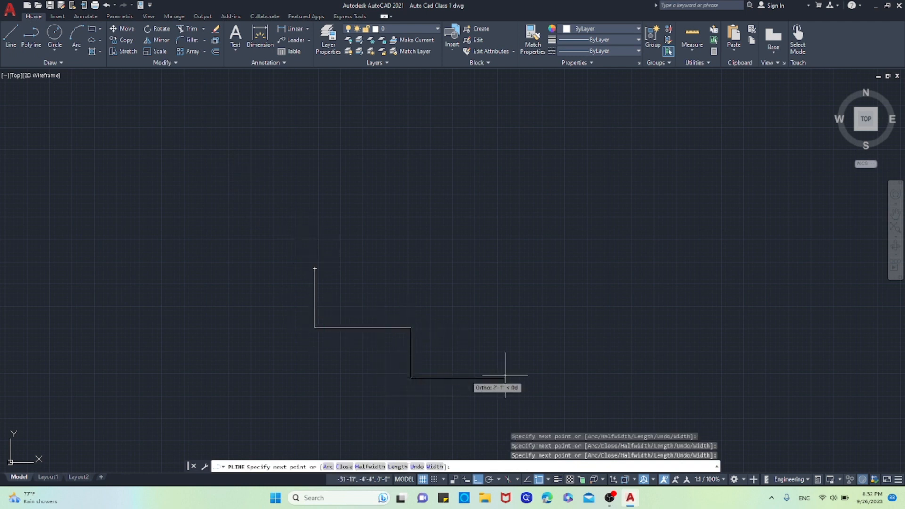
left_click(522, 375)
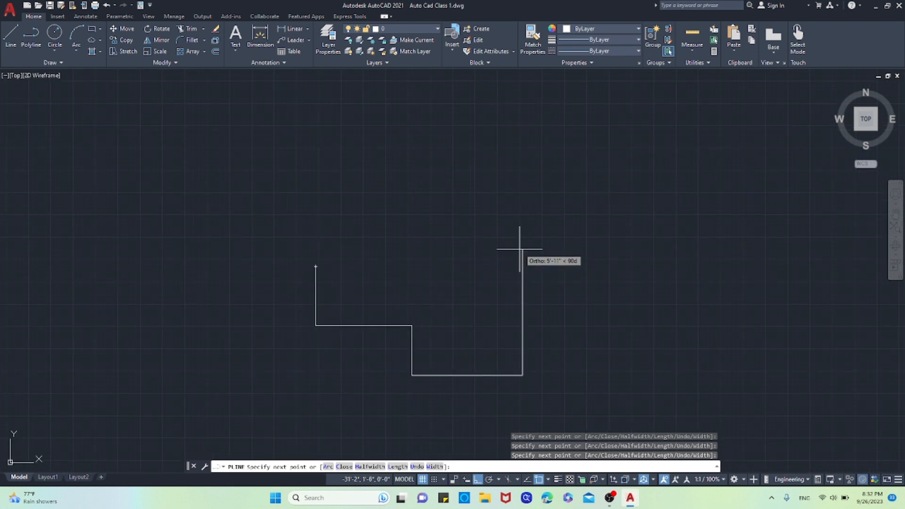
left_click(523, 250)
left_click(615, 249)
left_click(615, 333)
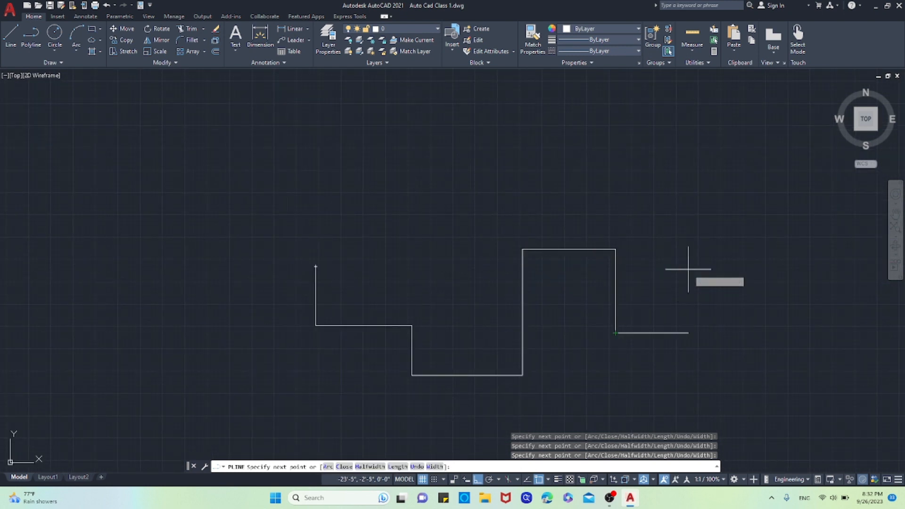
left_click(688, 269)
scroll(462, 280, "down", 3)
scroll(569, 270, "up", 2)
left_click(573, 267)
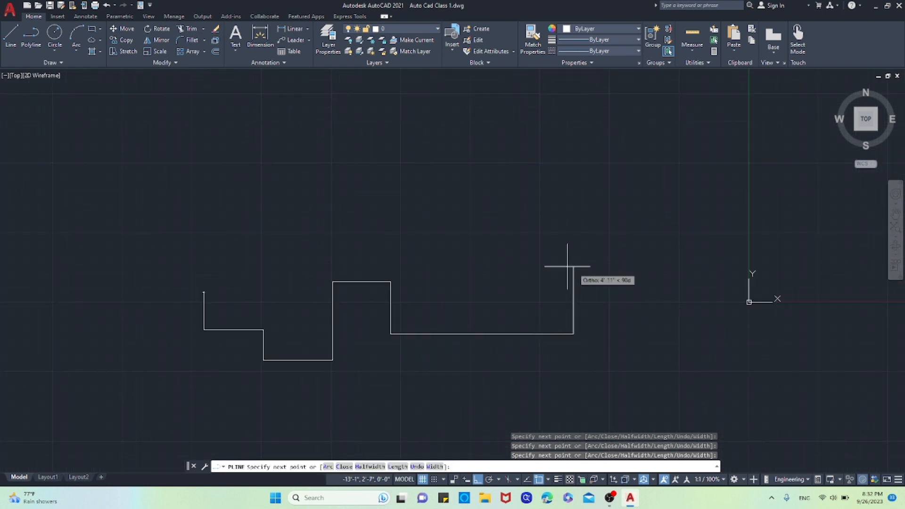
key("Escape")
Erase the eight-segment practice polyline.
left_click(462, 318)
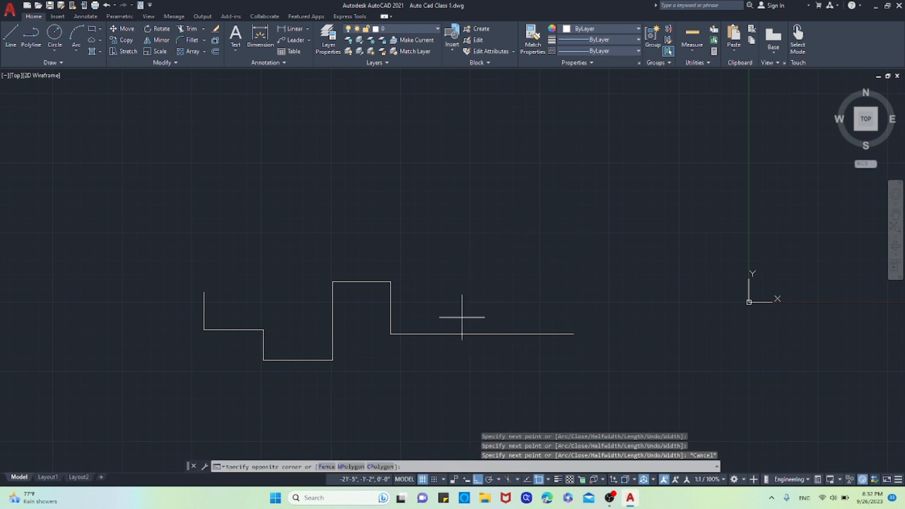
left_click(248, 277)
key("Delete")
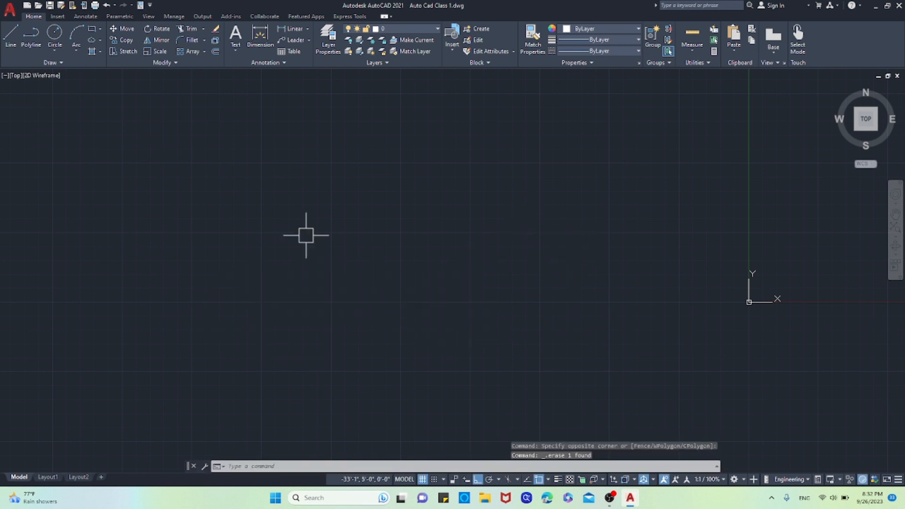
Start a stair-shaped polyline with a 10" horizontal run, a 5" upward rise and another 10" run in the same direction.
left_click(31, 42)
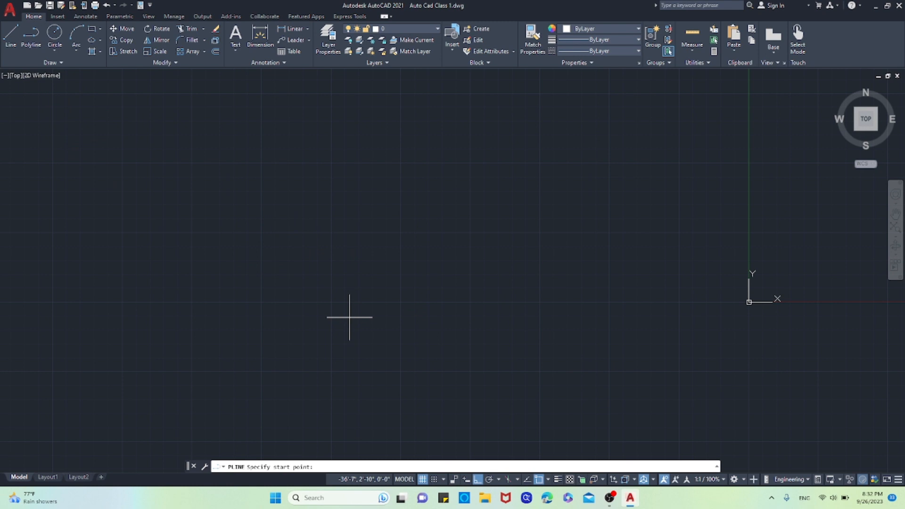
left_click(275, 344)
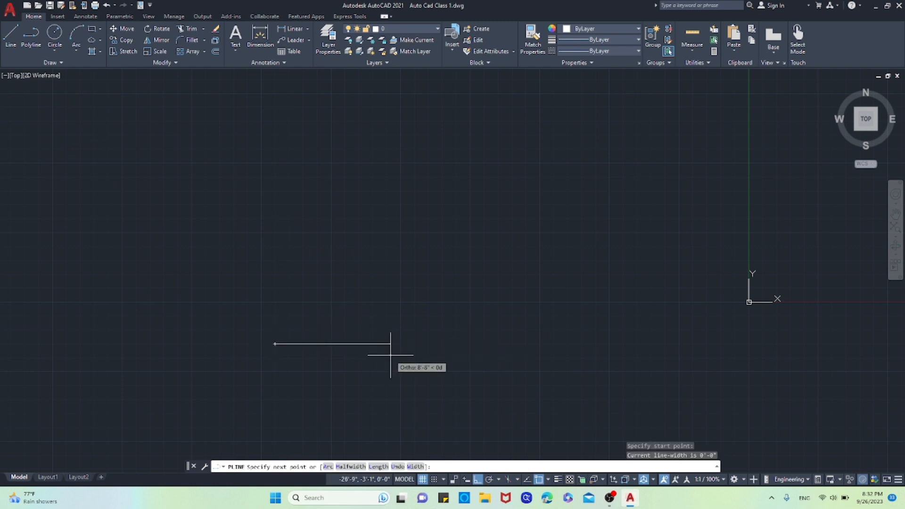
key("Return")
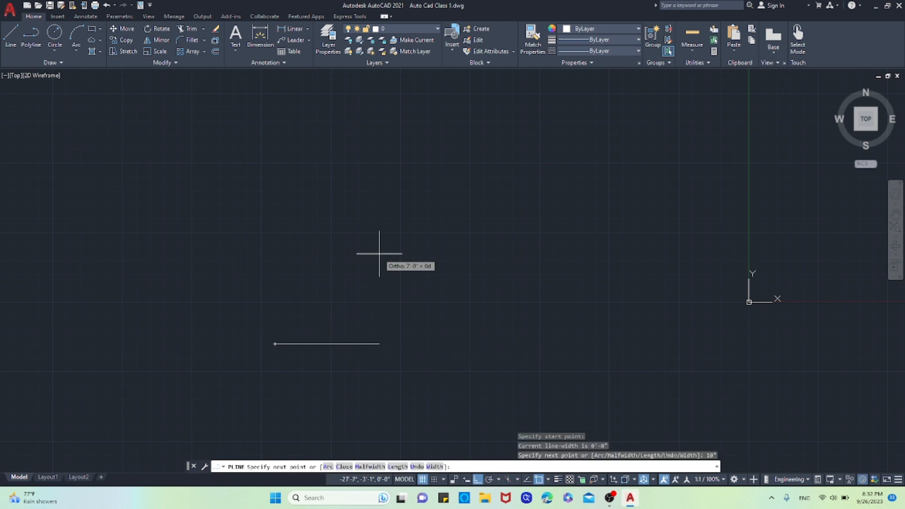
scroll(285, 345, "up", 8)
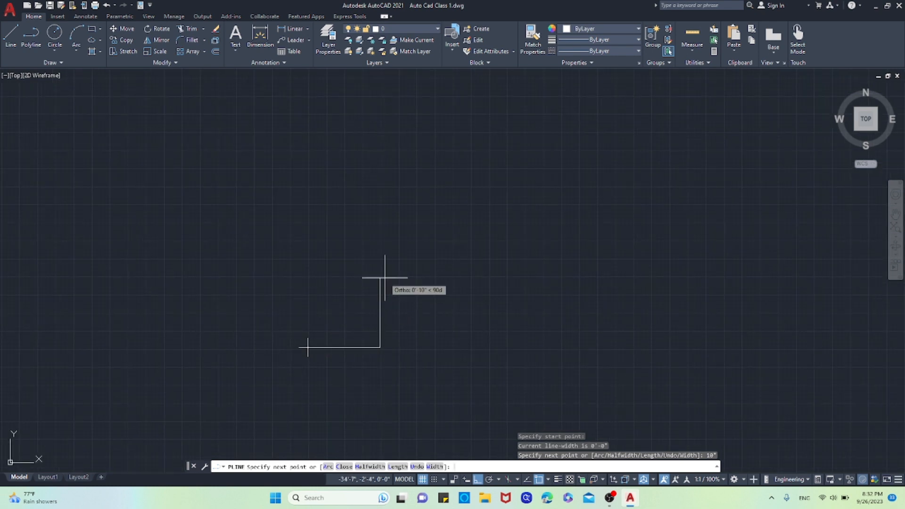
key("Return")
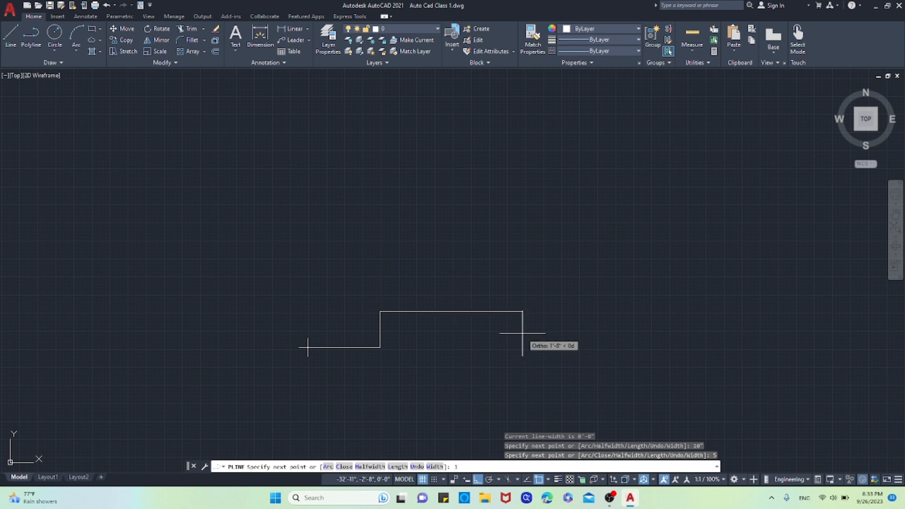
key("Return")
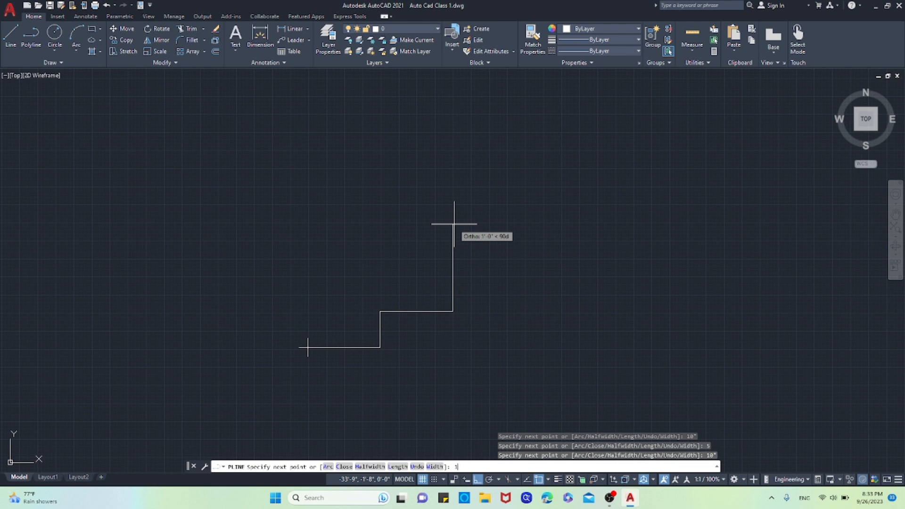
Try a 15" upward segment at the end of the second run and undo it.
type("15")
key("Return")
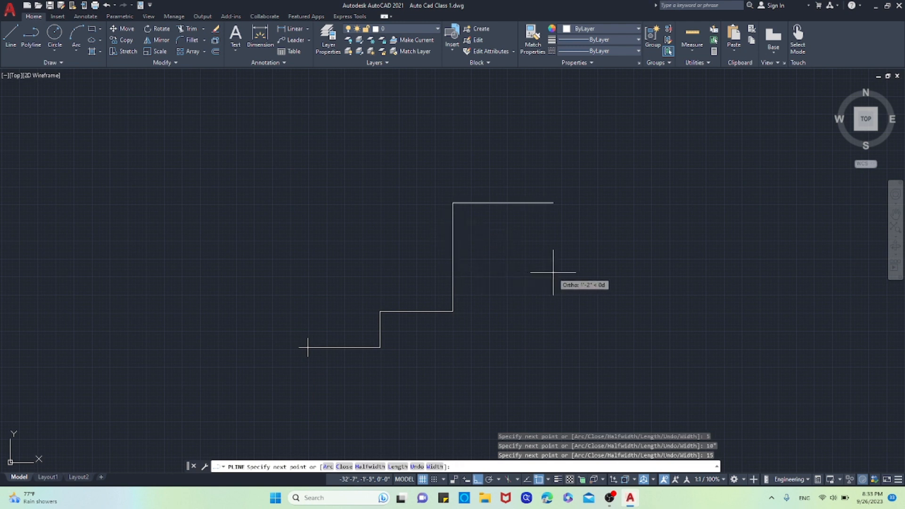
key("ctrl+z")
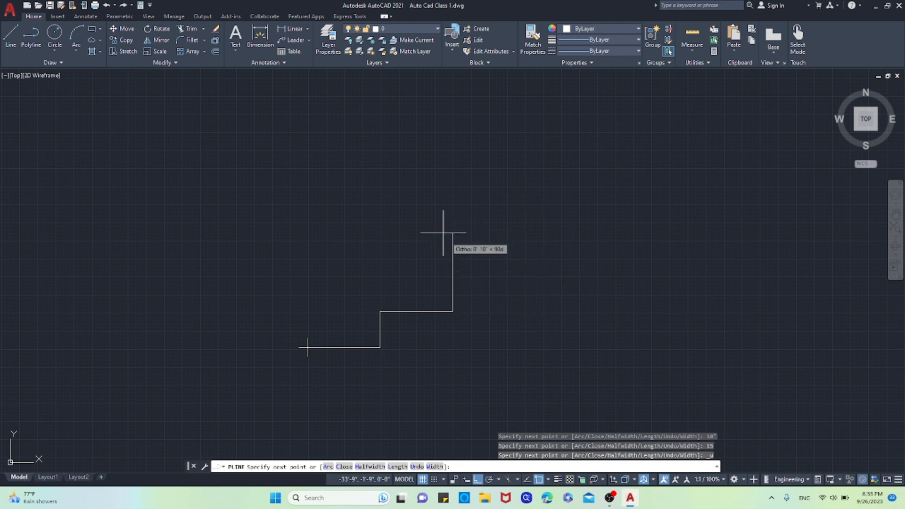
Continue the stair polyline with a 5" rise, a 10" horizontal run and another 5" rise.
type("5")
key("Return")
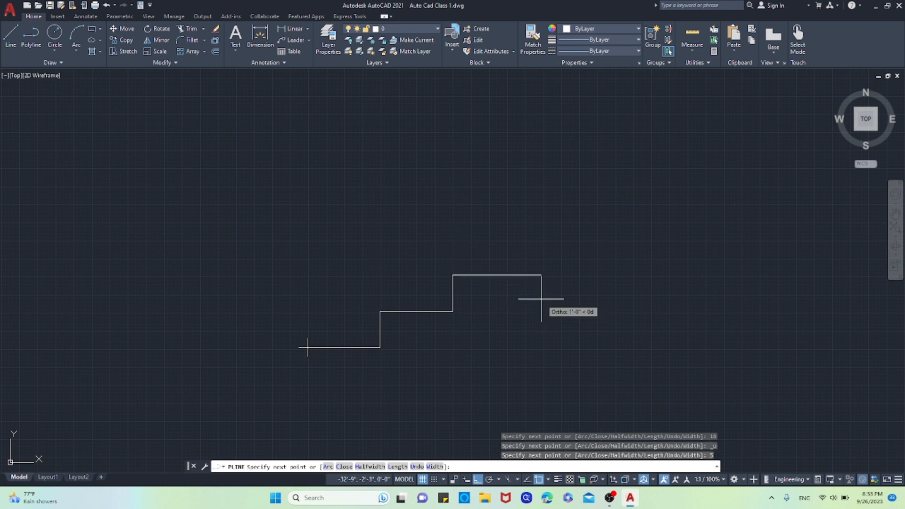
type("10")
key("Return")
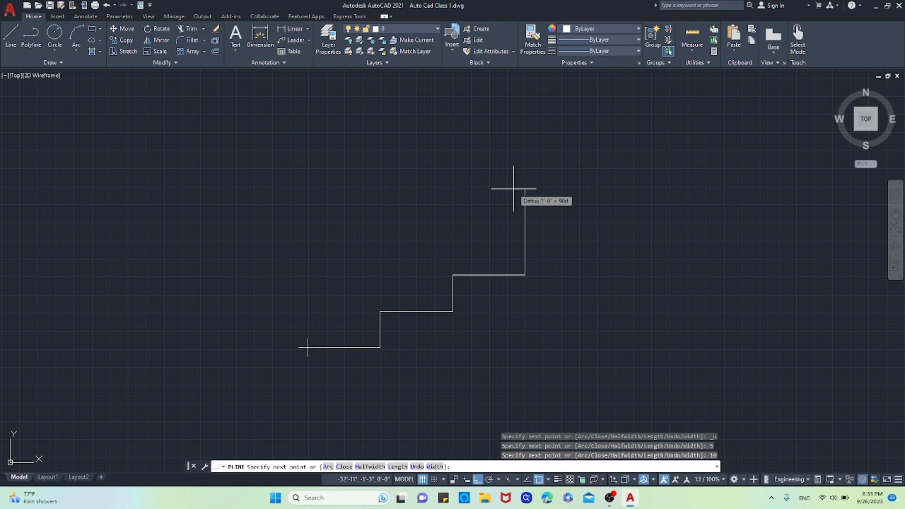
type("5")
key("Return")
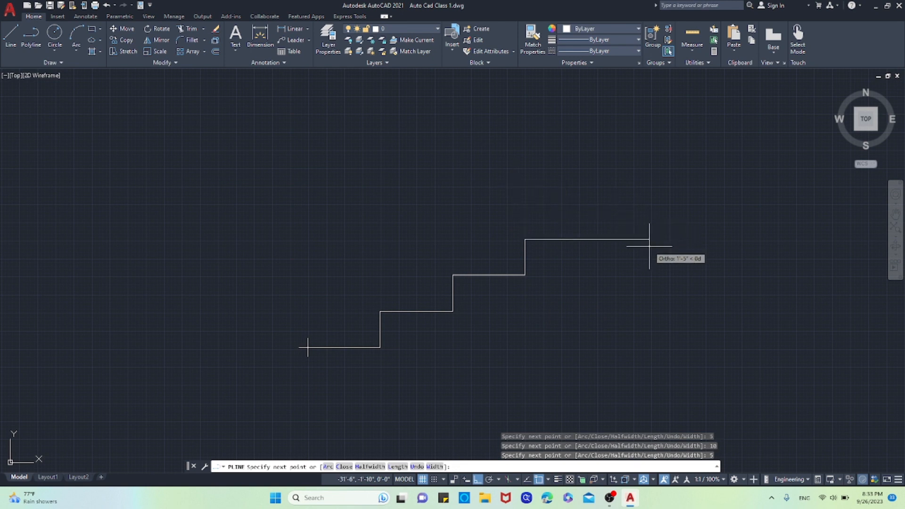
Finish the stair polyline with a 10" horizontal run and an upward end segment about 11" long.
type("10")
key("Return")
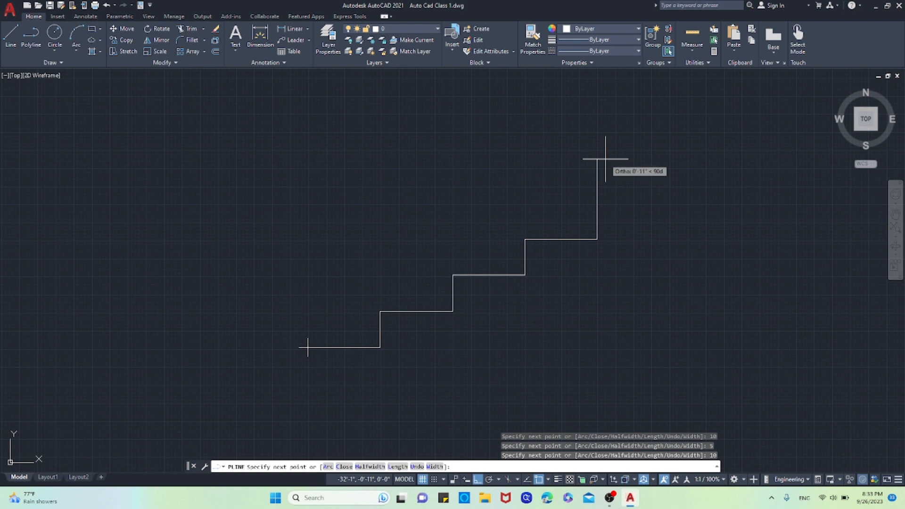
left_click(606, 156)
key("Return")
Select the finished stair polyline and examine how its connected segments behave as one object.
left_click(558, 240)
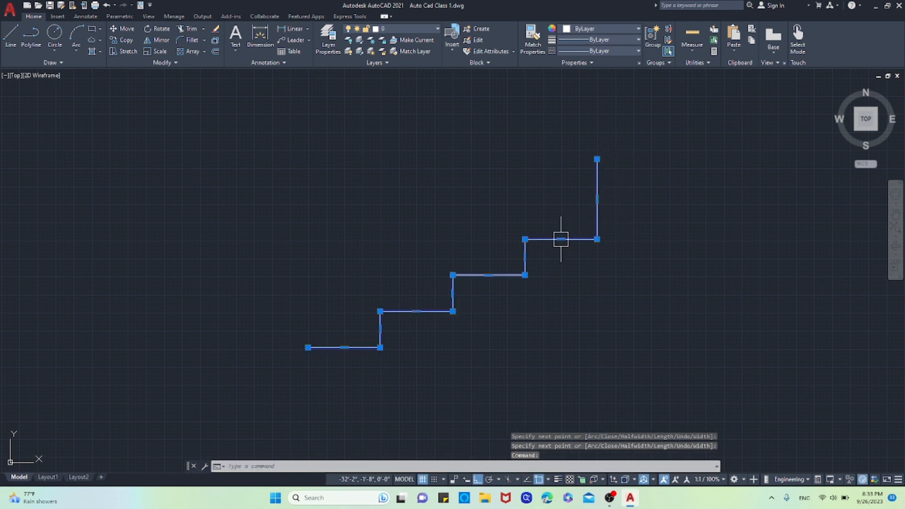
scroll(554, 244, "up", 3)
scroll(547, 252, "down", 4)
scroll(536, 261, "up", 4)
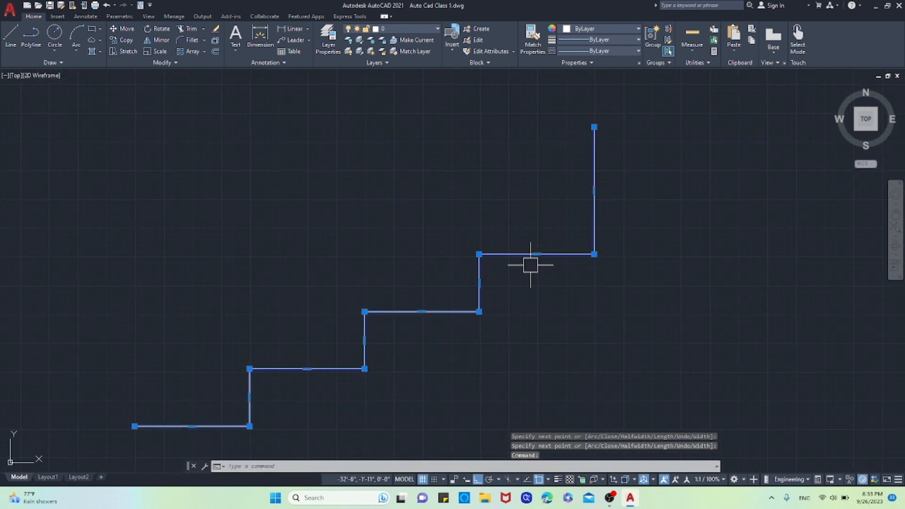
scroll(546, 273, "down", 4)
key("Escape")
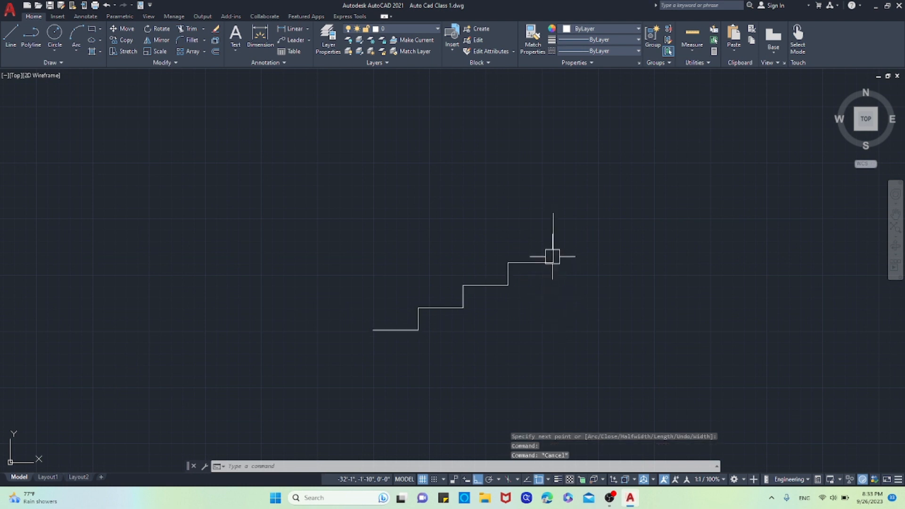
left_click(555, 239)
scroll(554, 259, "up", 5)
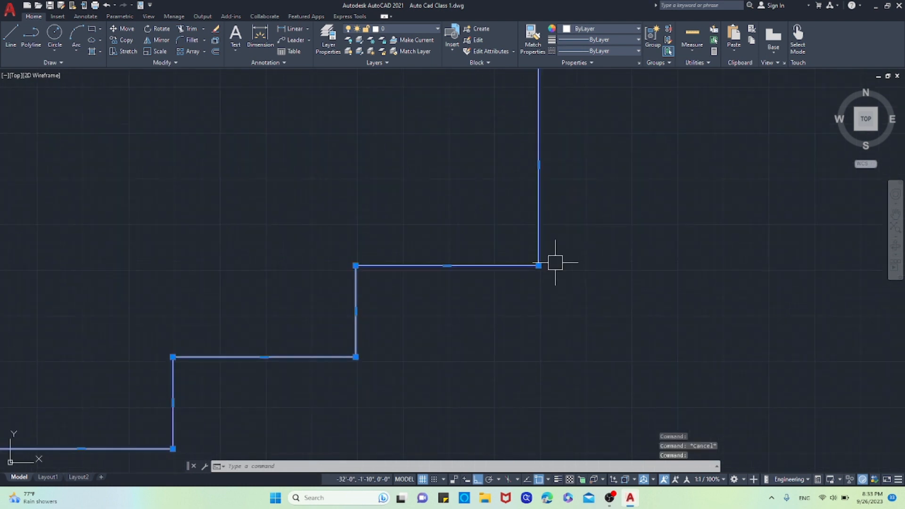
scroll(538, 265, "down", 7)
scroll(519, 270, "up", 5)
scroll(520, 278, "down", 4)
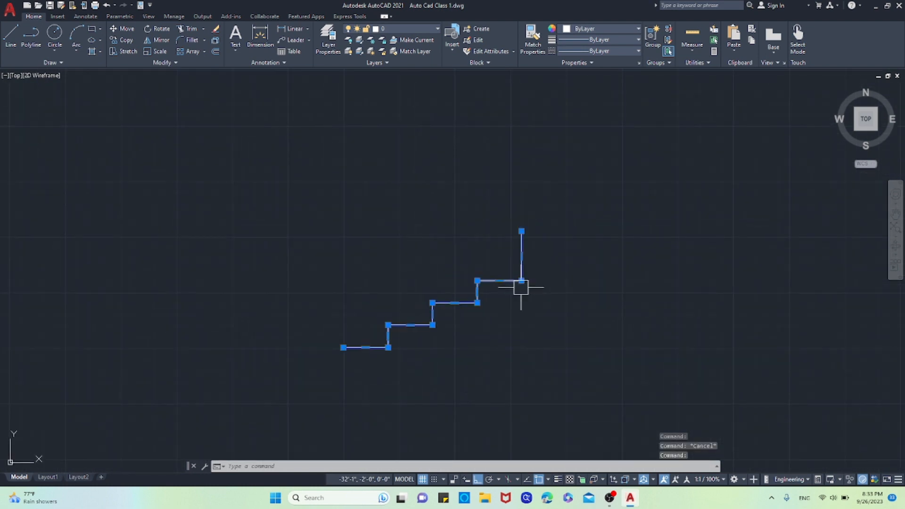
key("Escape")
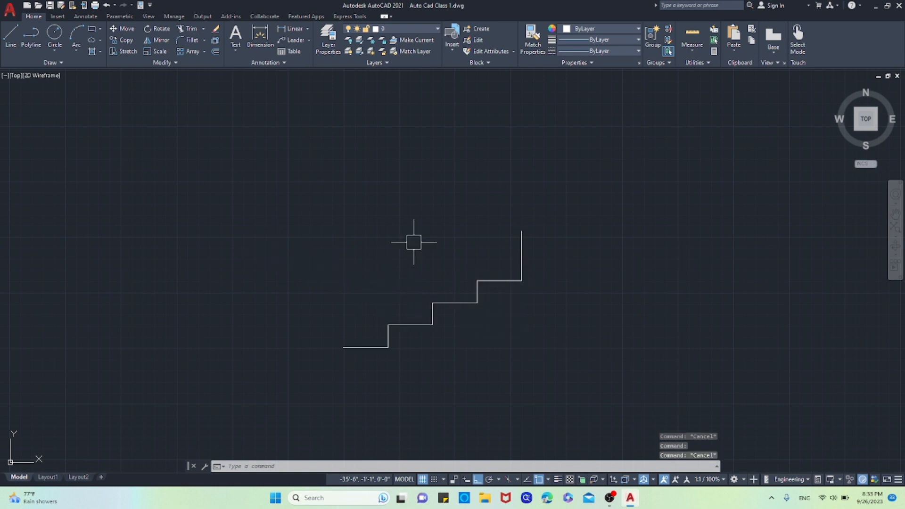
Erase the stair polyline from the drawing.
scroll(504, 271, "up", 3)
scroll(503, 273, "down", 3)
scroll(503, 277, "up", 2)
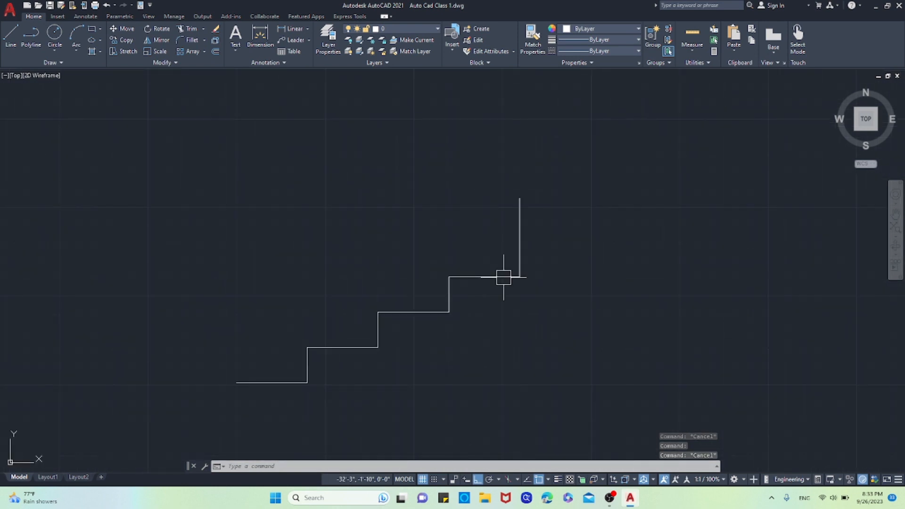
left_click(504, 277)
key("Delete")
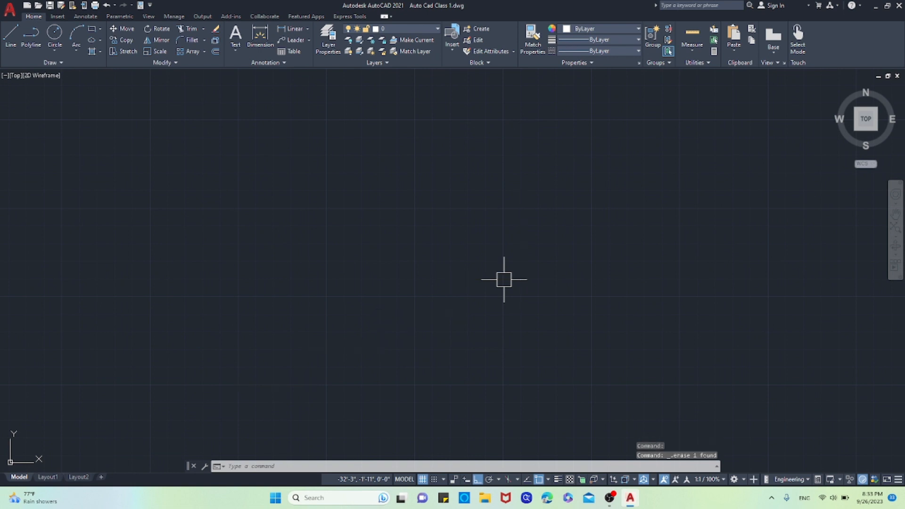
left_click(56, 38)
left_click(364, 265)
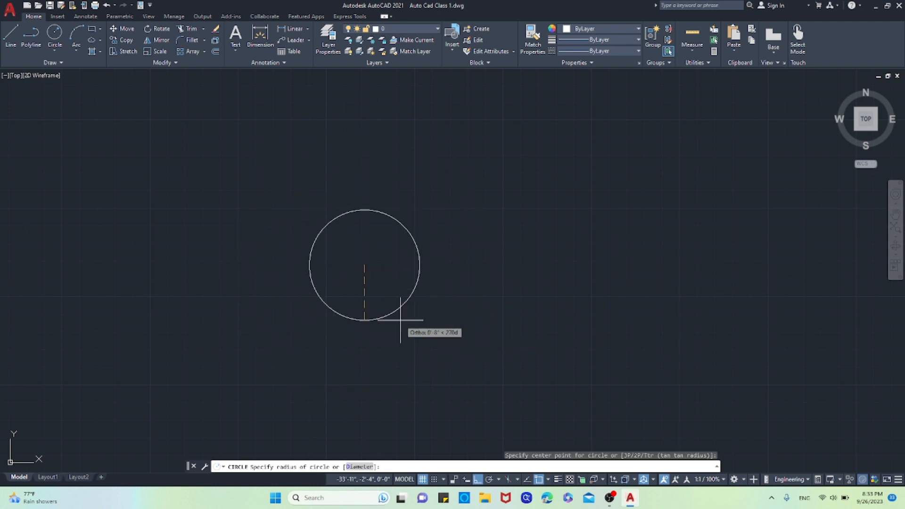
key("Escape")
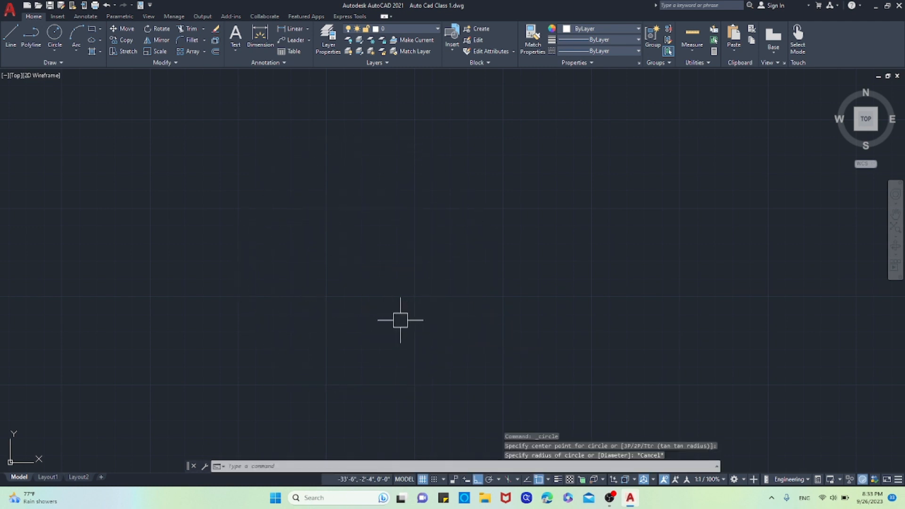
Draw a circle with a 5" radius in the empty drawing area.
left_click(56, 38)
left_click(379, 237)
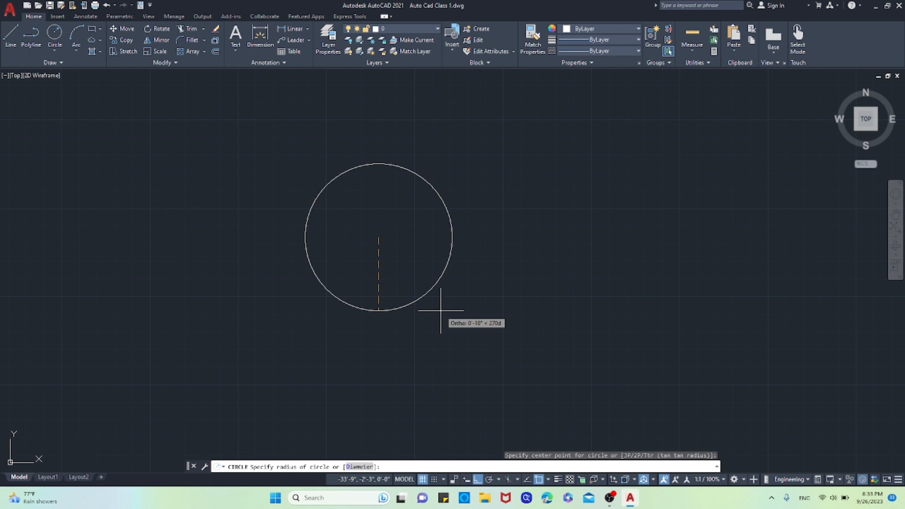
key("Return")
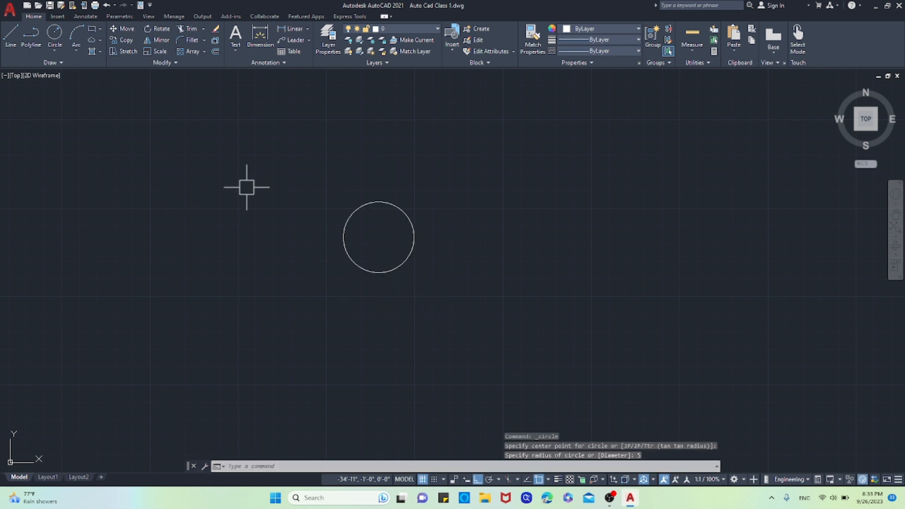
Add a radius dimension to the 5" circle, with its dimension line running inside the circle from the western edge.
left_click(308, 30)
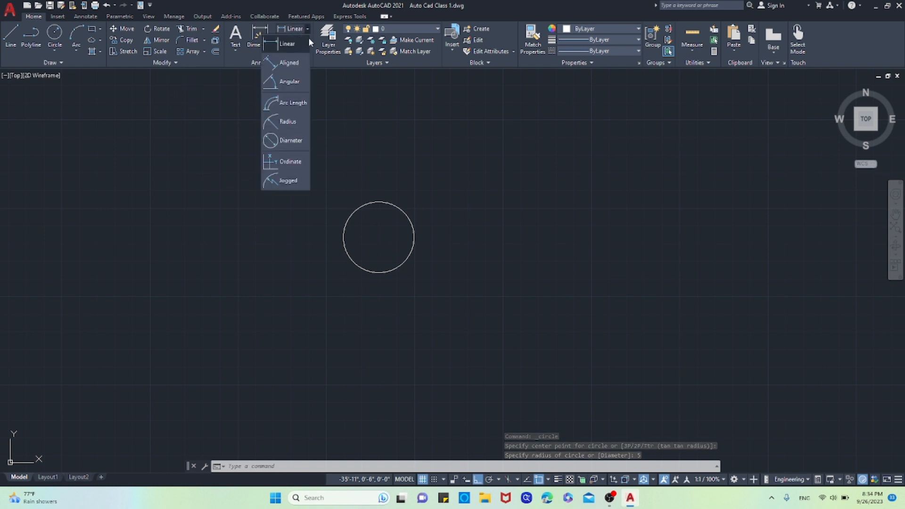
left_click(287, 122)
left_click(347, 230)
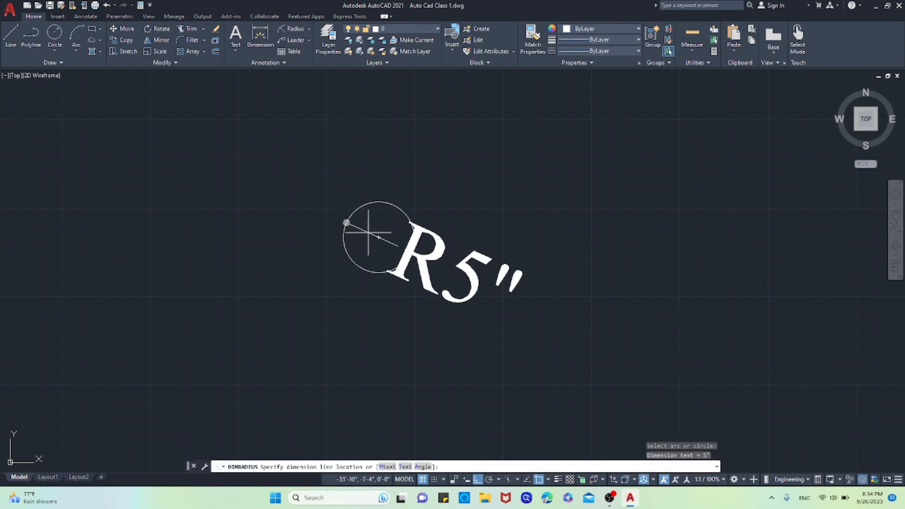
left_click(363, 232)
scroll(371, 250, "up", 3)
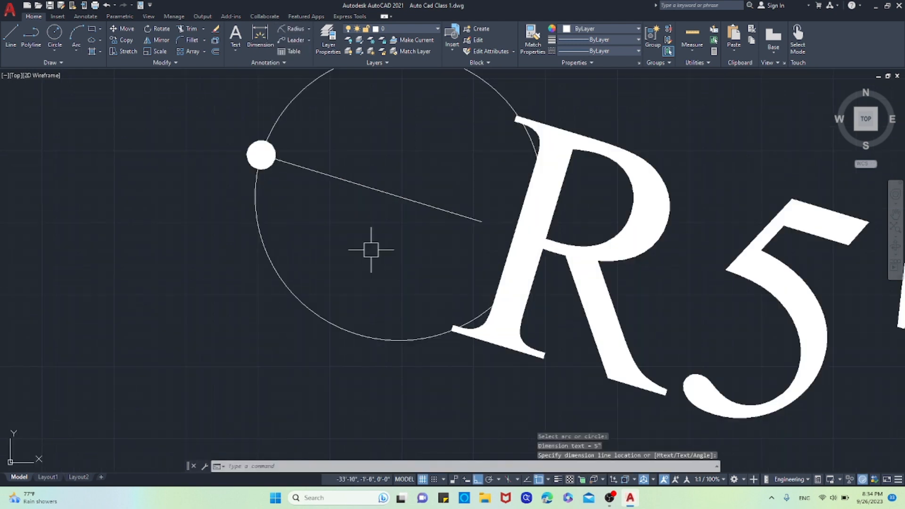
scroll(365, 268, "down", 2)
scroll(459, 256, "up", 1)
scroll(459, 256, "down", 2)
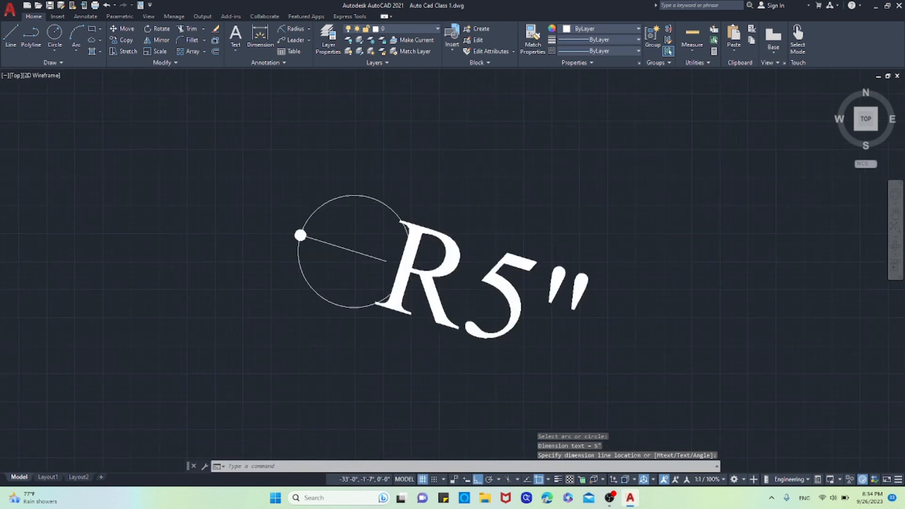
scroll(450, 277, "up", 2)
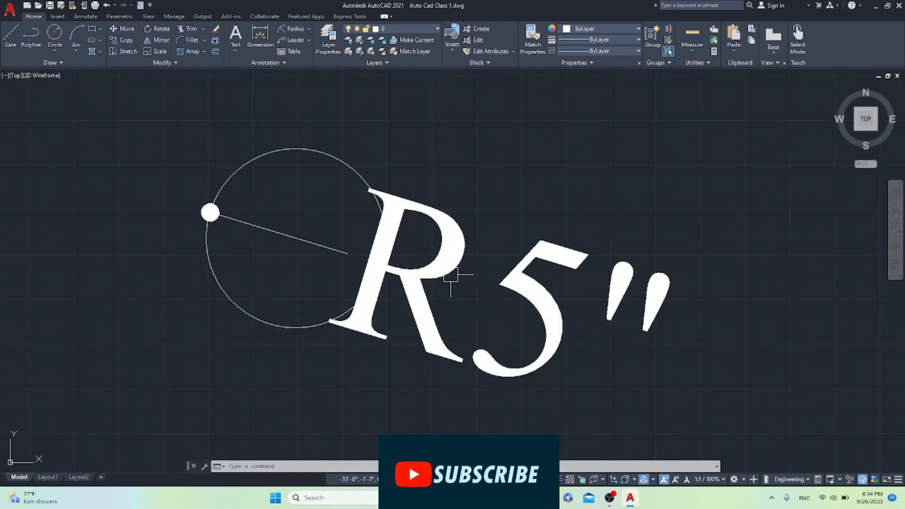
Erase the radius dimension and the 5" circle.
left_click(456, 250)
key("Delete")
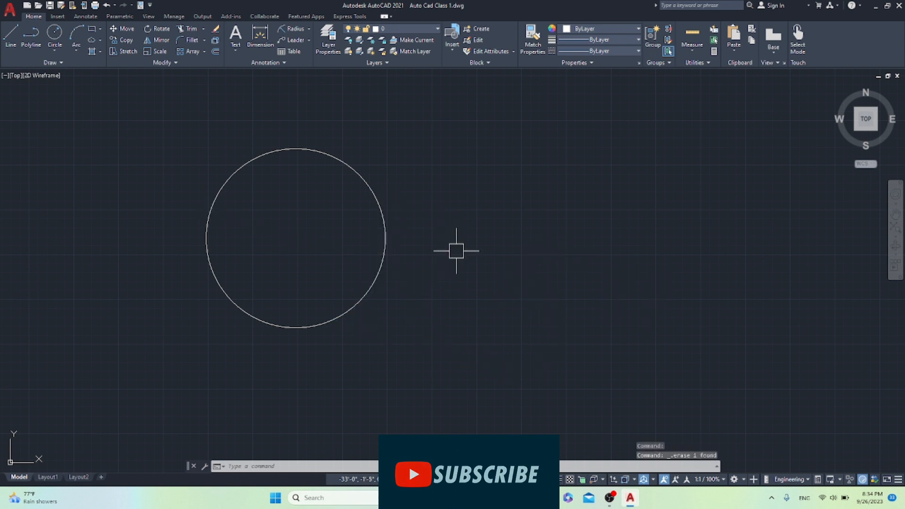
left_click_drag(401, 259, 358, 252)
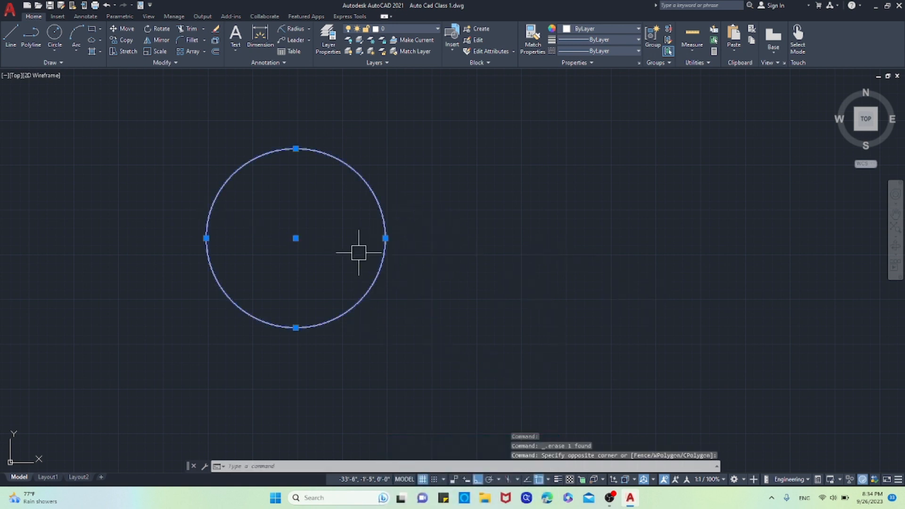
key("Delete")
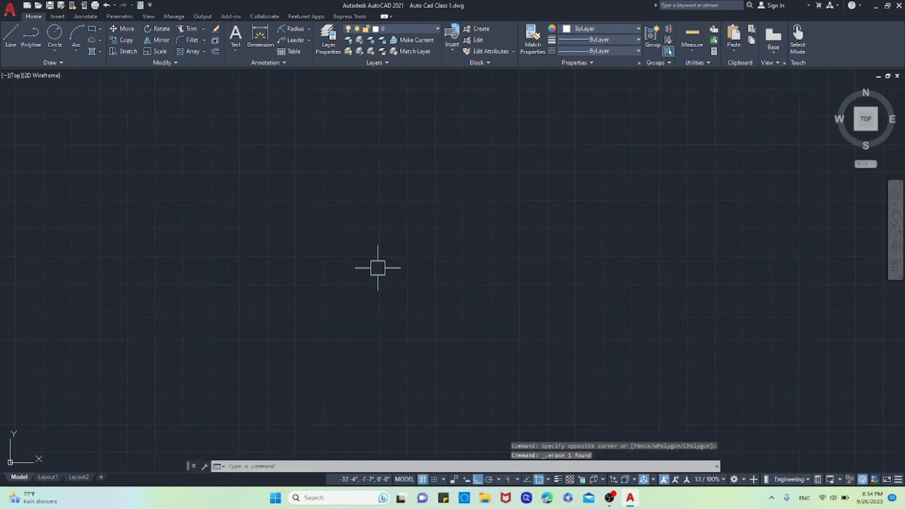
Draw a new circle with an 8" radius.
type("c")
key("Return")
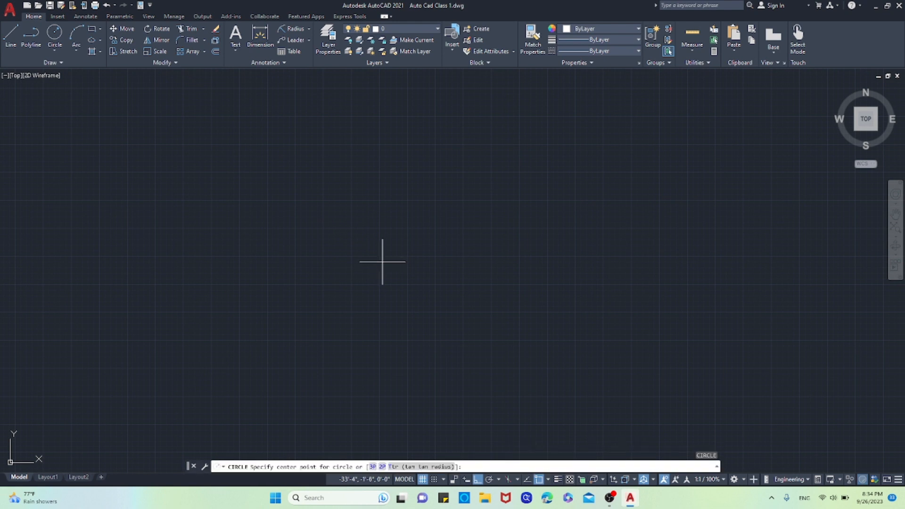
left_click(389, 277)
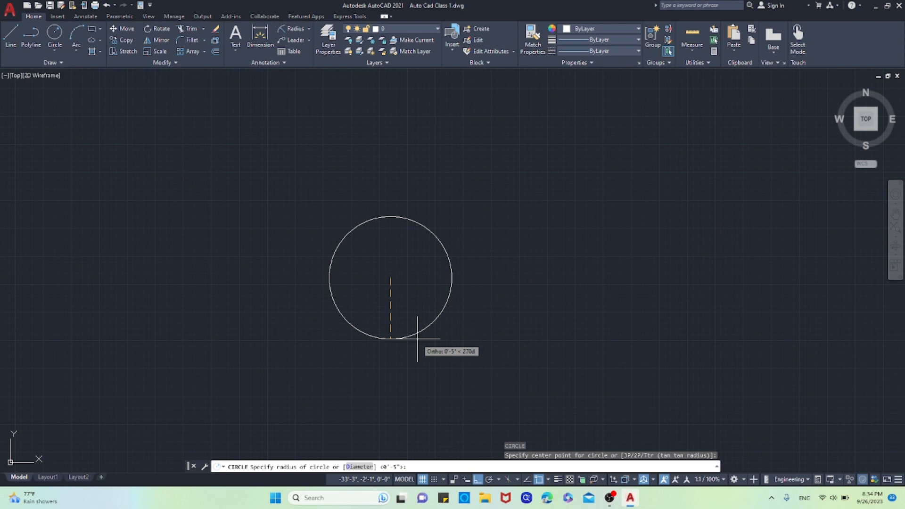
key("Return")
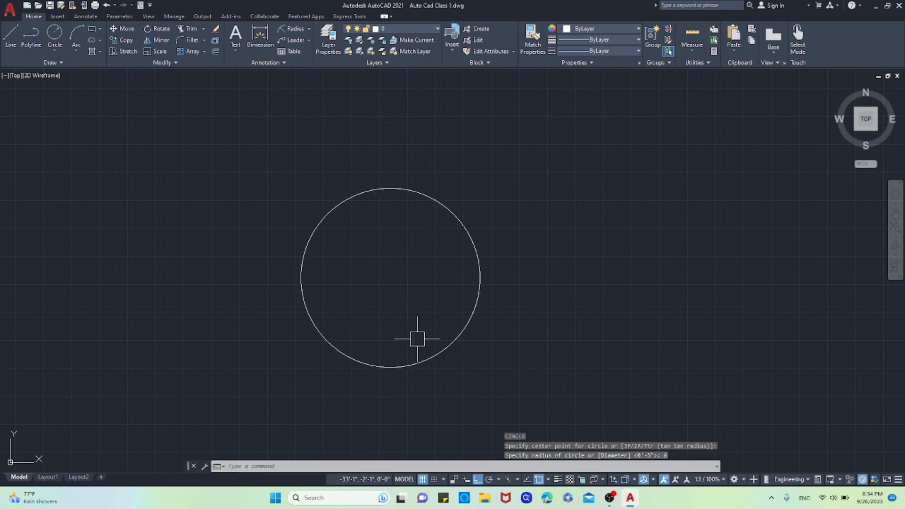
Add a radius dimension to the 8" circle, running down from the circle's top edge toward its centre.
left_click(309, 30)
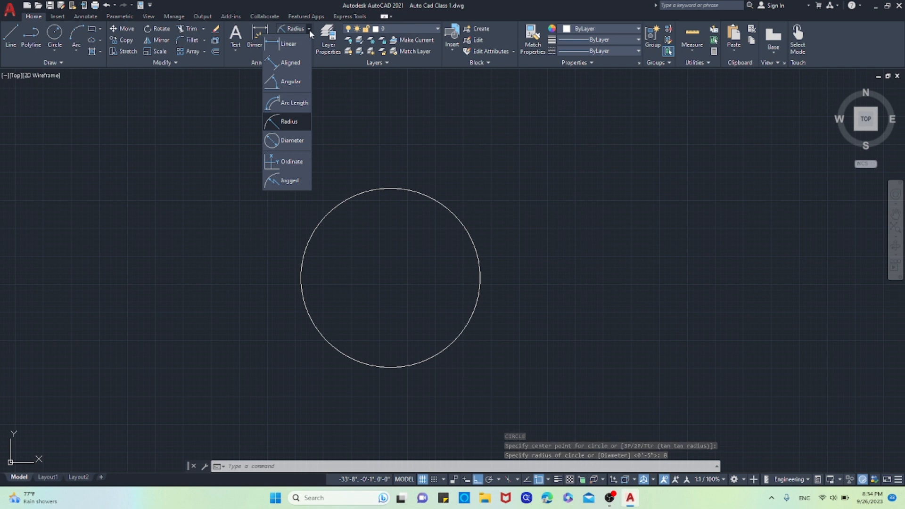
left_click(291, 122)
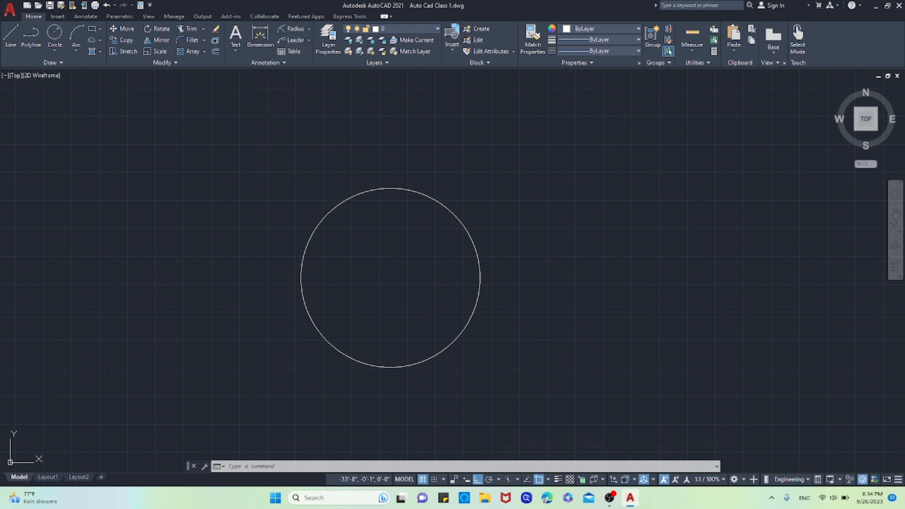
left_click(366, 190)
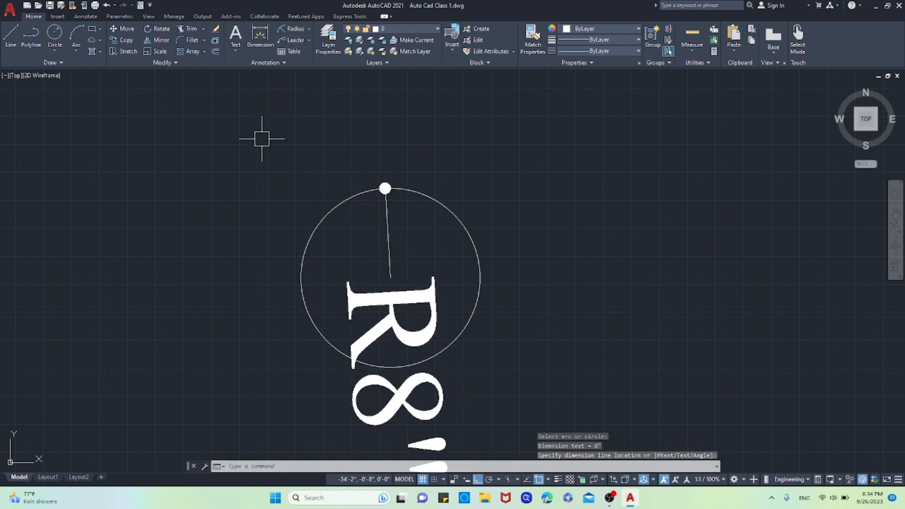
Add a diameter dimension to the same circle, placing its text outside the circle's upper-right edge.
left_click(309, 41)
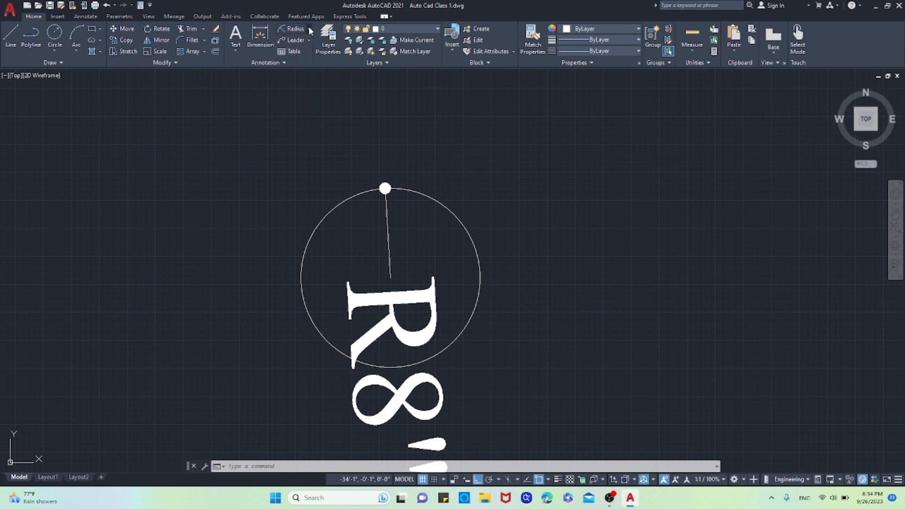
left_click(309, 29)
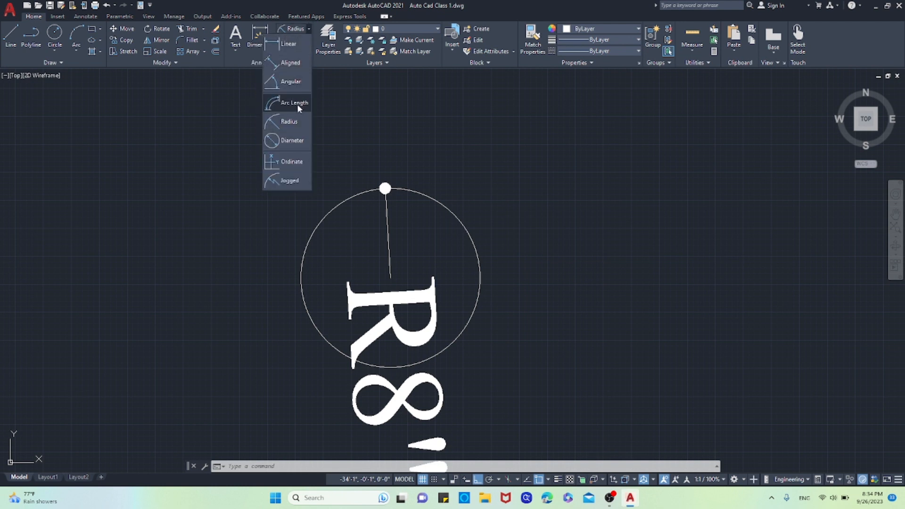
left_click(290, 140)
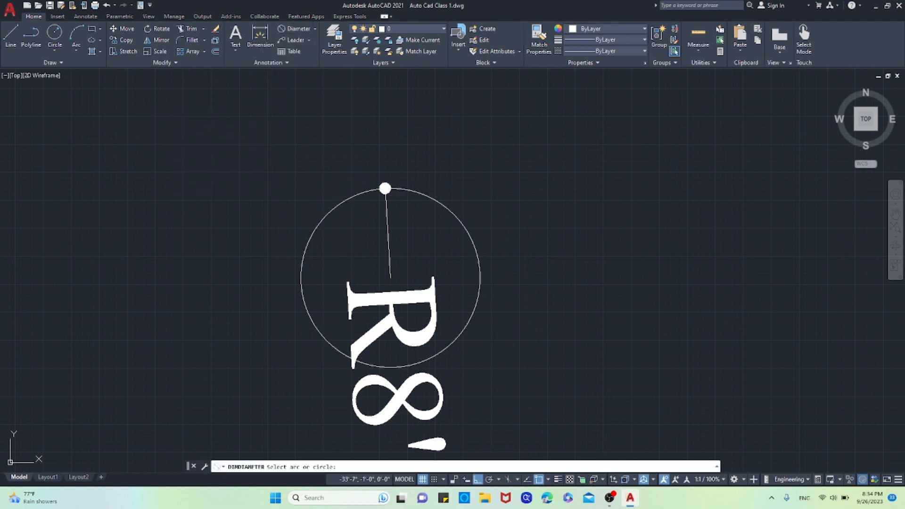
left_click(455, 218)
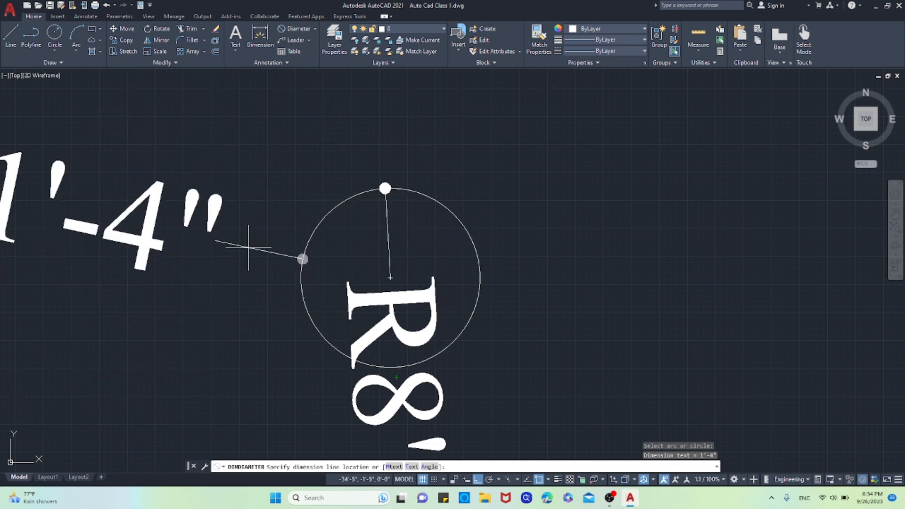
left_click(485, 230)
Examine the radius and diameter dimensions on the circle and compare the two.
scroll(469, 238, "down", 3)
scroll(456, 251, "up", 2)
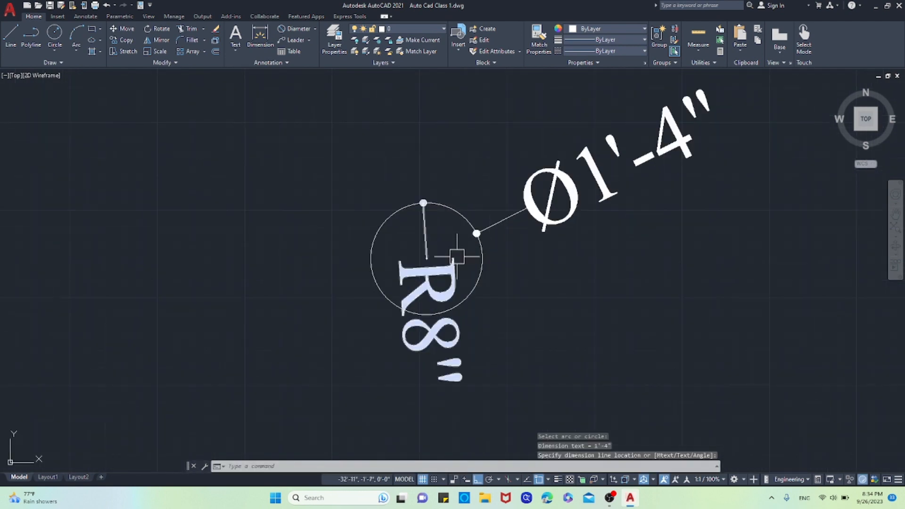
scroll(460, 257, "up", 2)
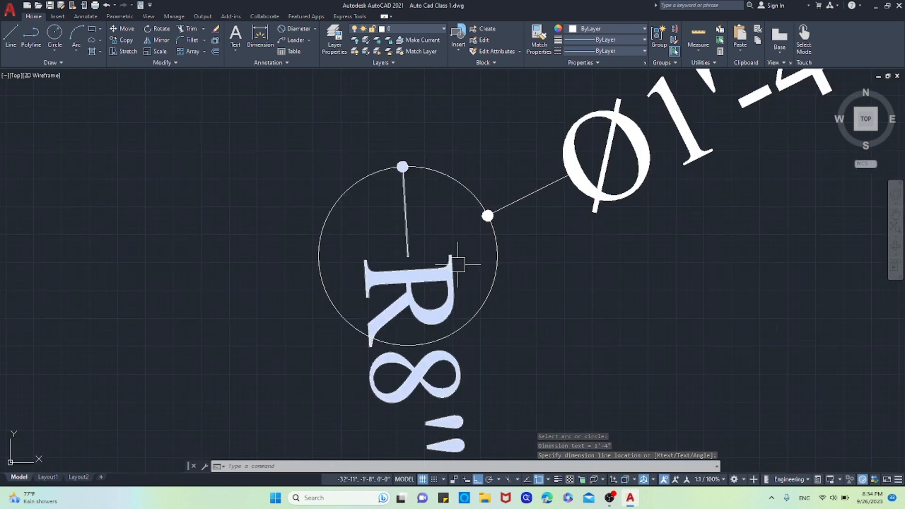
scroll(452, 248, "down", 2)
scroll(452, 250, "up", 2)
scroll(424, 262, "down", 2)
scroll(420, 256, "up", 2)
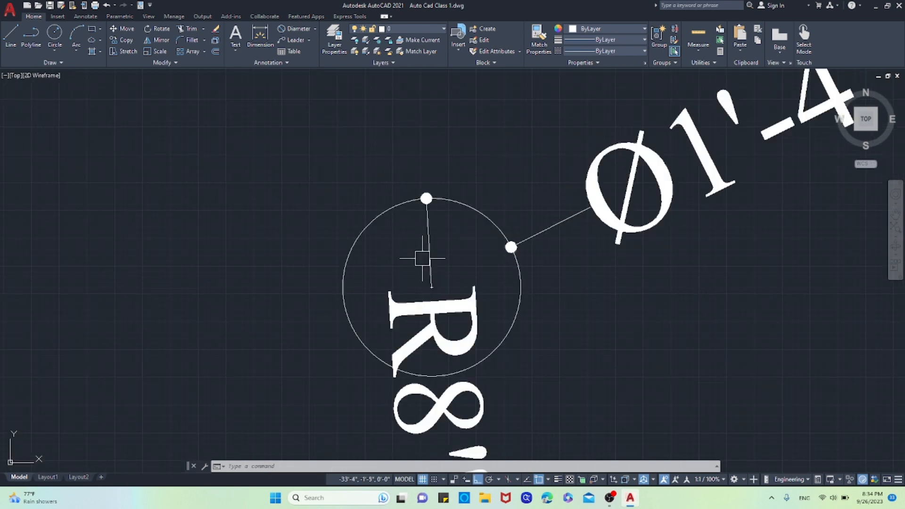
scroll(453, 283, "down", 4)
scroll(458, 290, "up", 3)
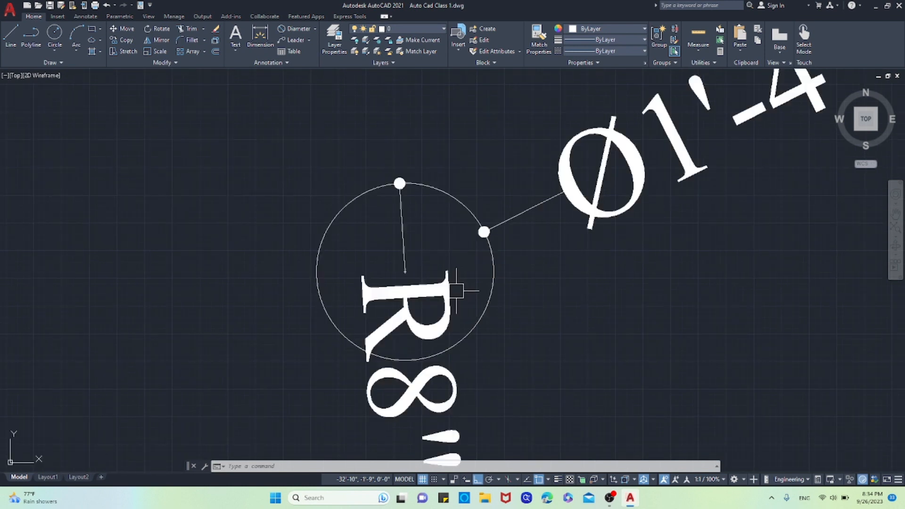
Delete the diameter dimension and the radius dimension from the circle.
scroll(457, 287, "down", 5)
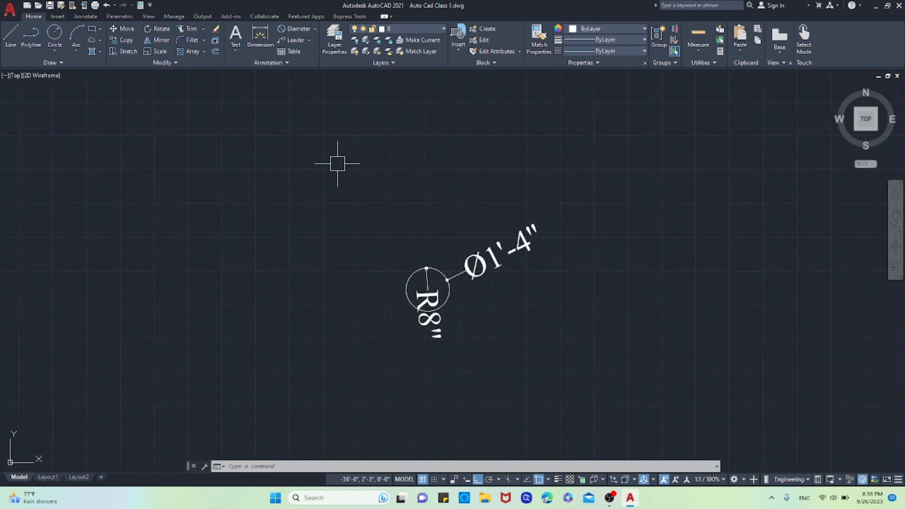
scroll(457, 288, "up", 3)
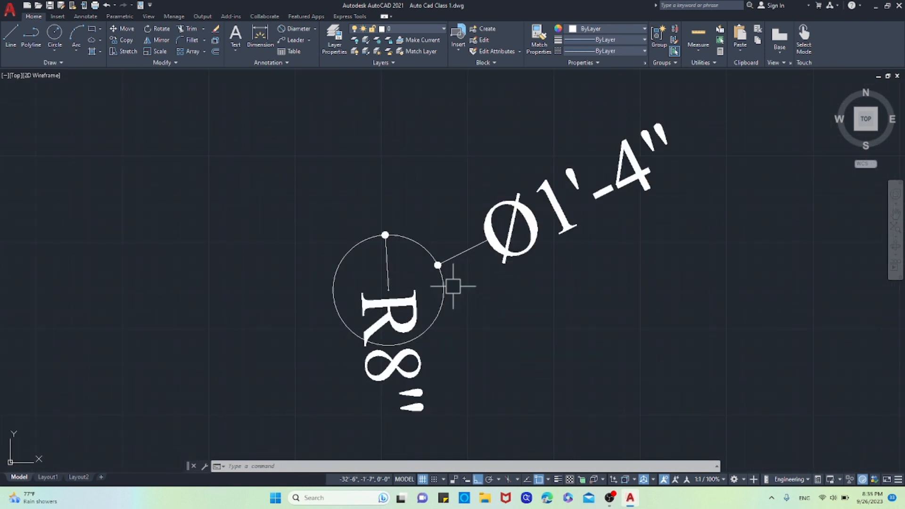
scroll(459, 290, "down", 3)
left_click(487, 265)
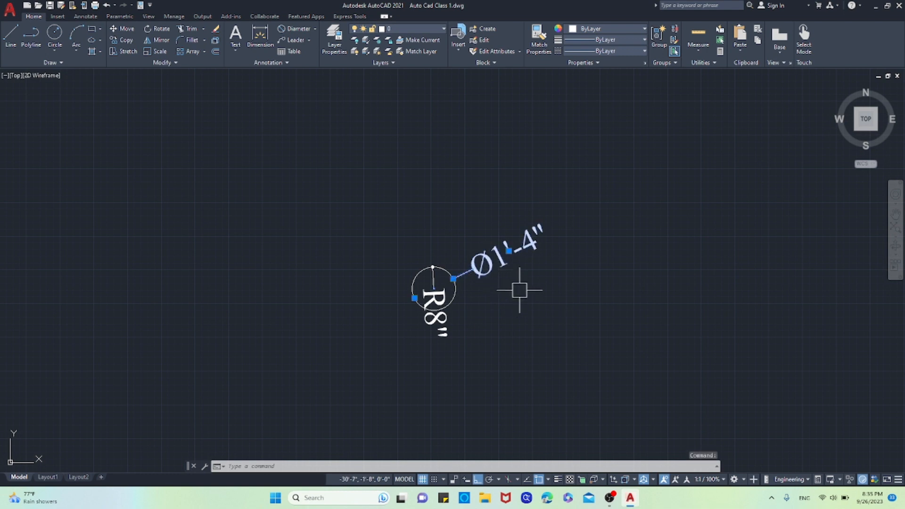
key("Delete")
left_click(450, 325)
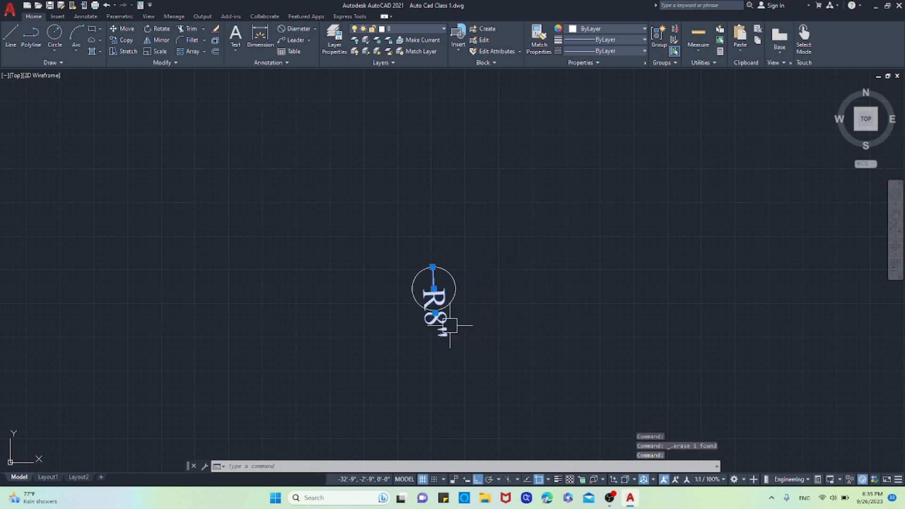
key("Delete")
scroll(436, 293, "up", 5)
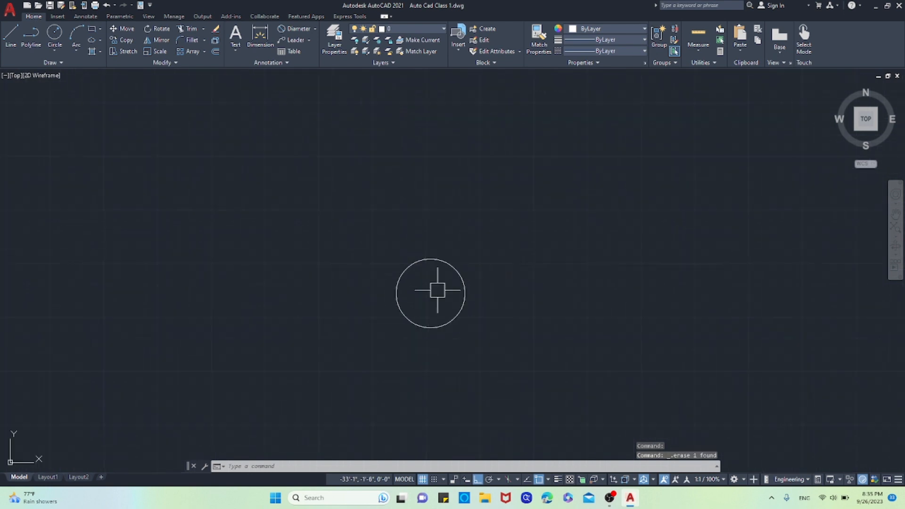
scroll(397, 293, "down", 10)
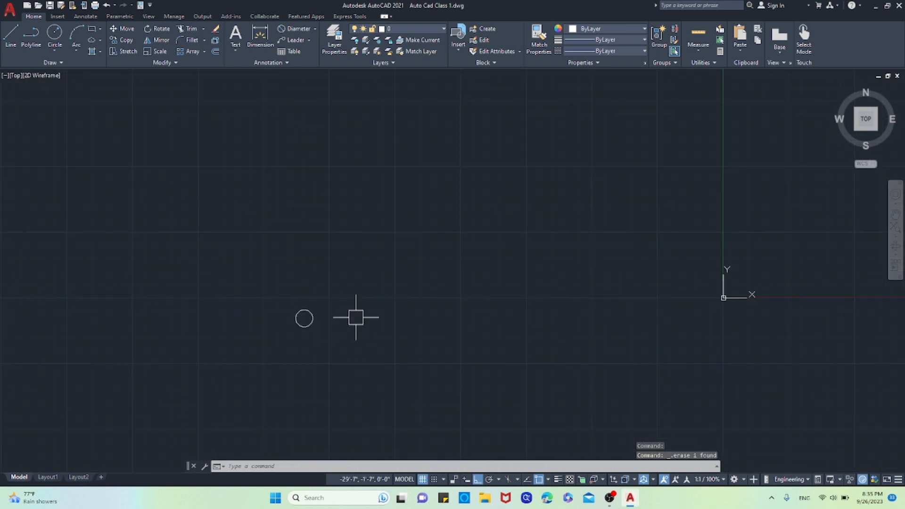
scroll(354, 317, "up", 3)
scroll(275, 321, "up", 2)
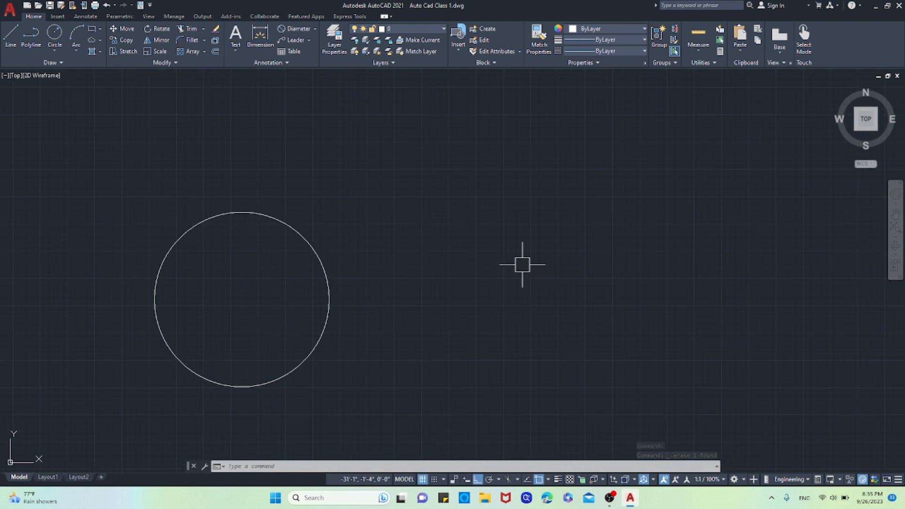
scroll(500, 264, "down", 4)
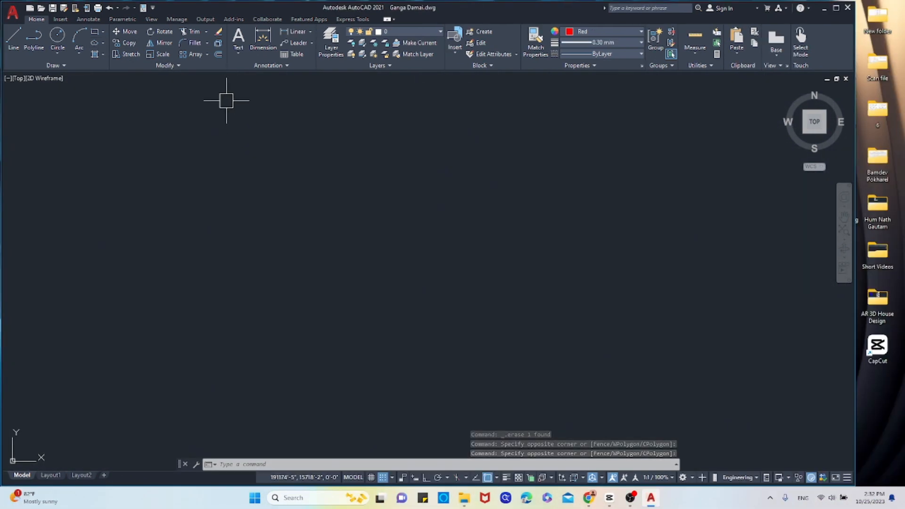
Draw a rectangle from a first corner in the empty drawing area, entering 1',1' as its other corner.
left_click(103, 32)
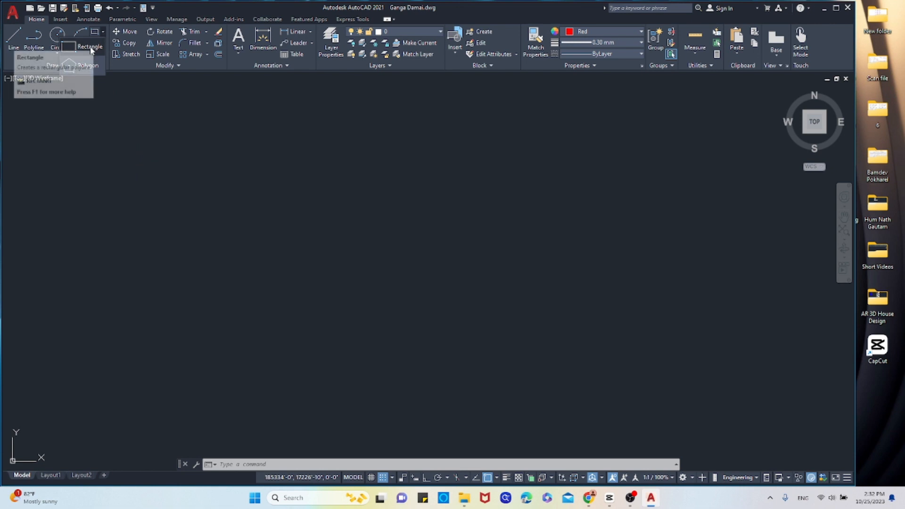
left_click(90, 47)
left_click(377, 206)
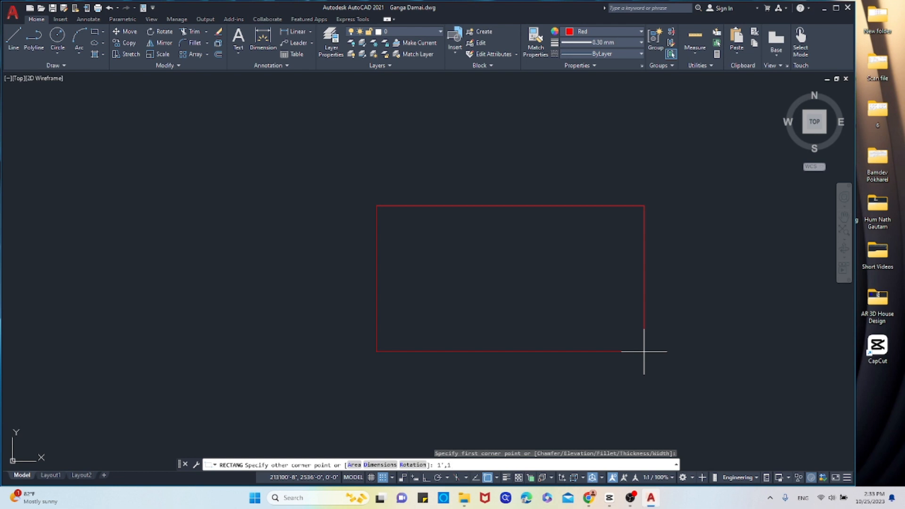
key("Return")
scroll(627, 350, "down", 2)
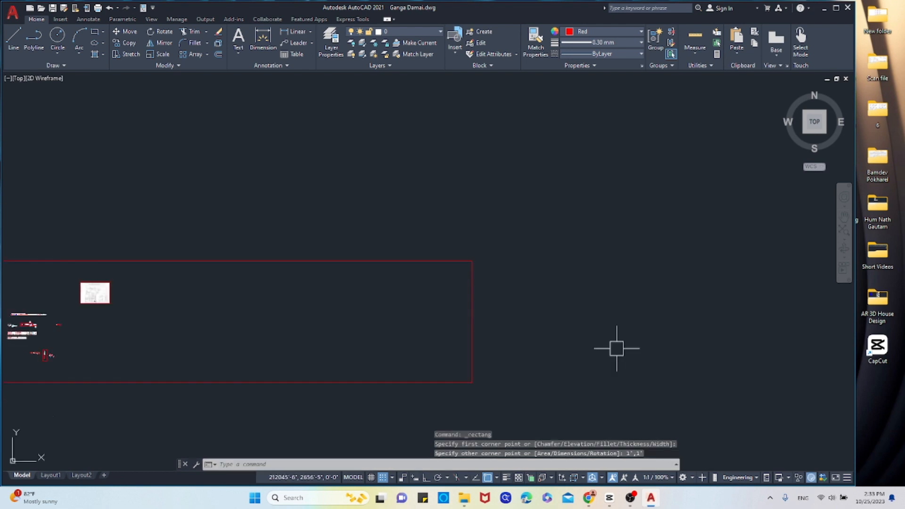
Delete the oversized rectangle by selecting it across its right edge.
scroll(456, 351, "up", 4)
scroll(456, 351, "down", 3)
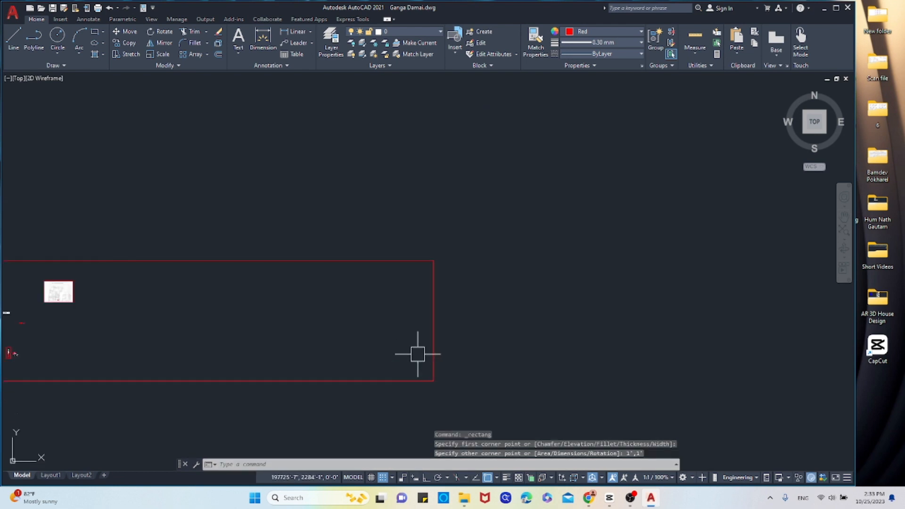
scroll(469, 369, "up", 2)
left_click(477, 380)
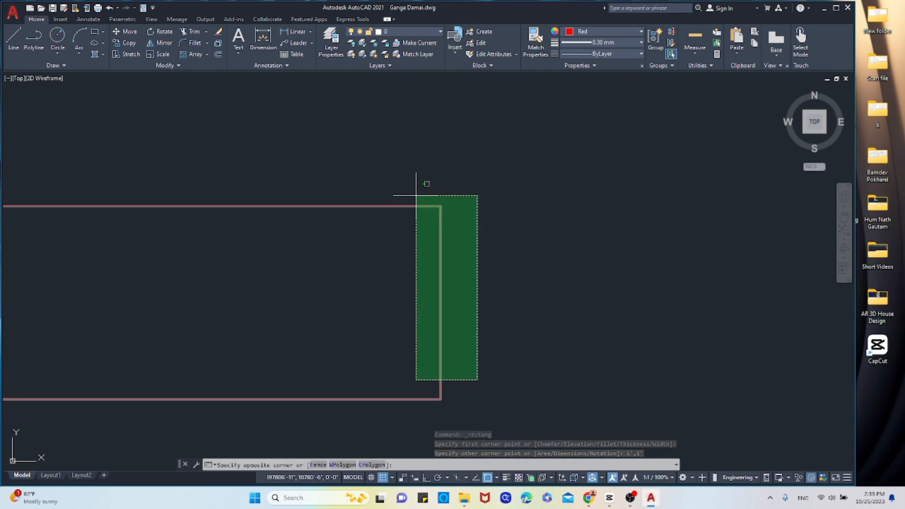
left_click(477, 226)
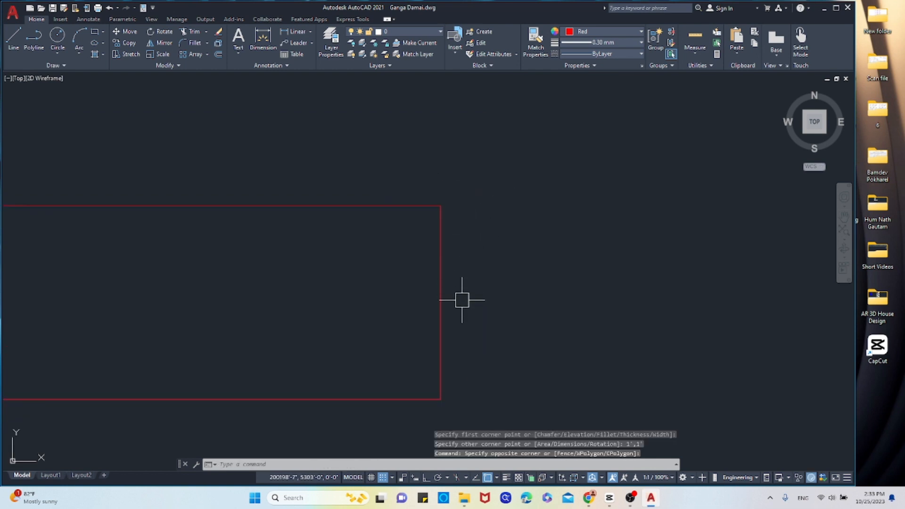
scroll(441, 313, "up", 3)
scroll(426, 327, "down", 3)
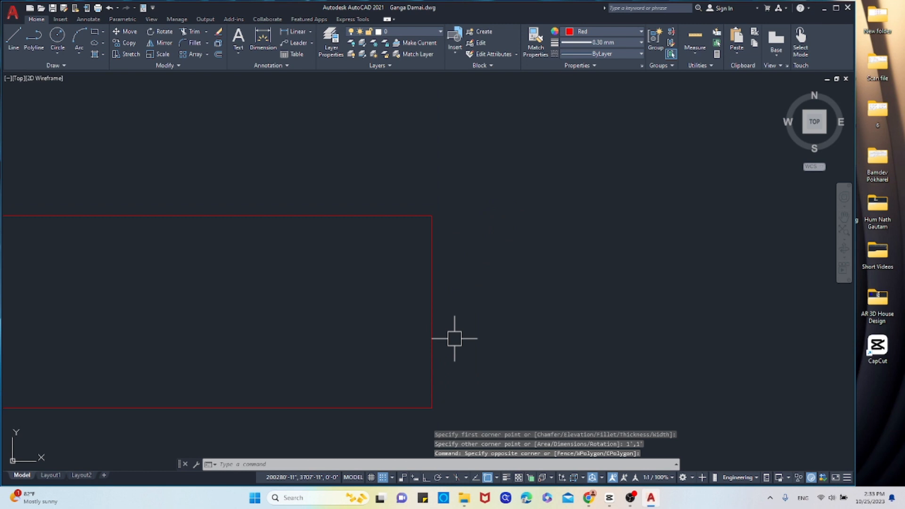
left_click(447, 415)
left_click(387, 190)
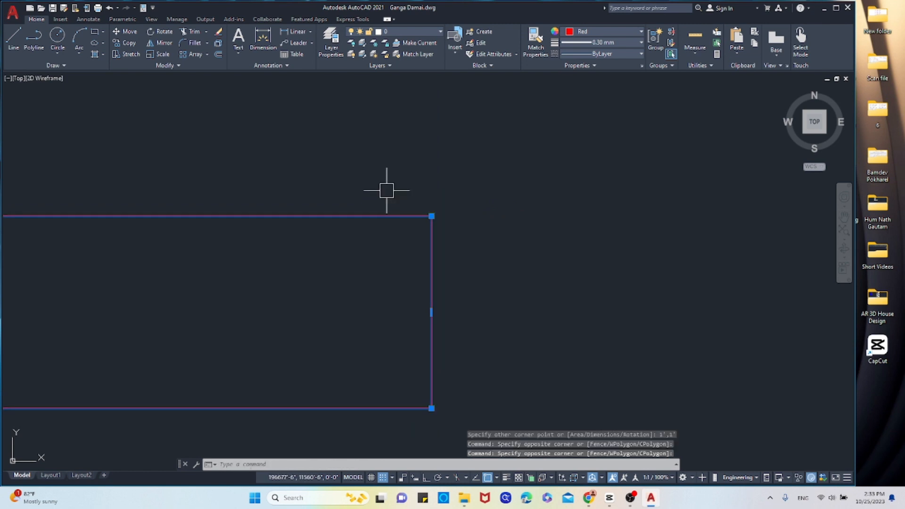
key("Delete")
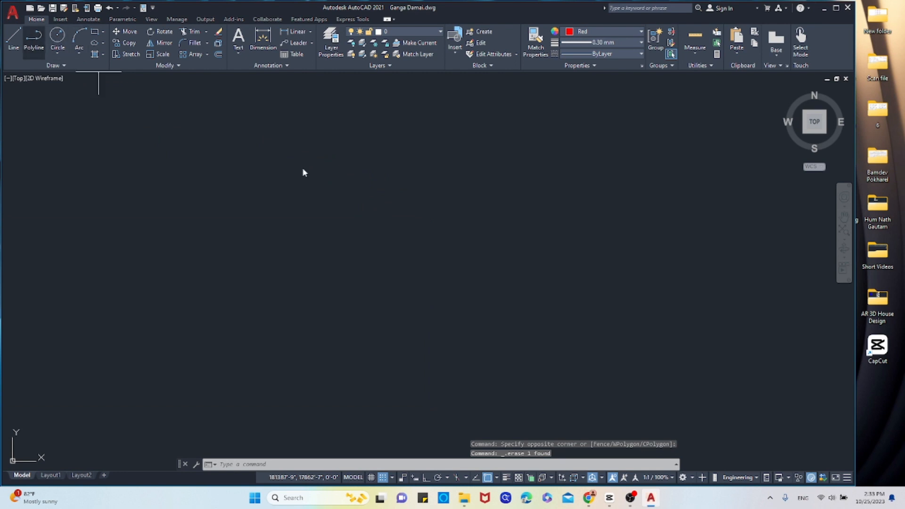
Start a polyline with Ortho on and draw its first two 1' segments, one to the right and one downward.
left_click(376, 244)
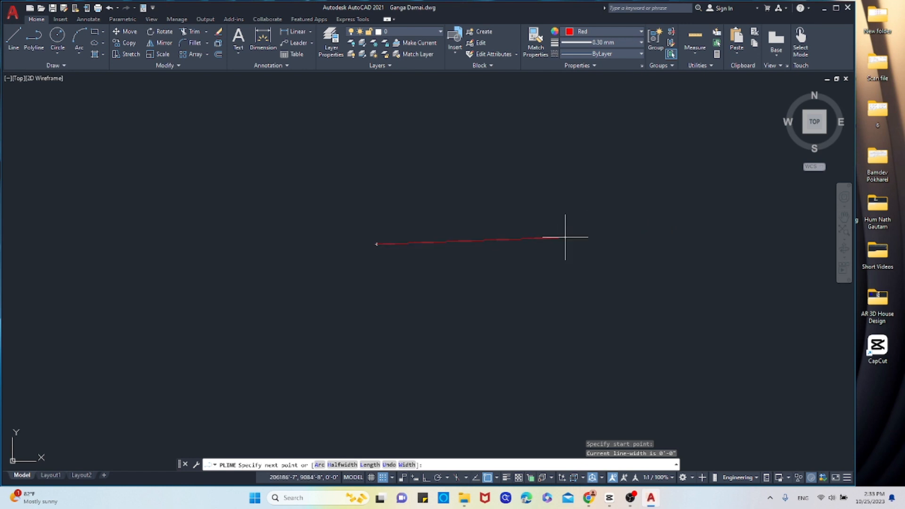
key("F8")
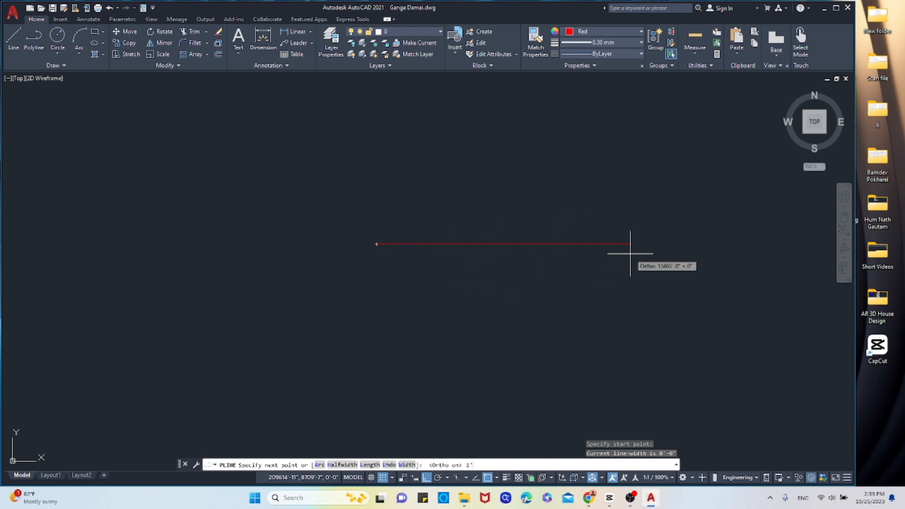
key("Return")
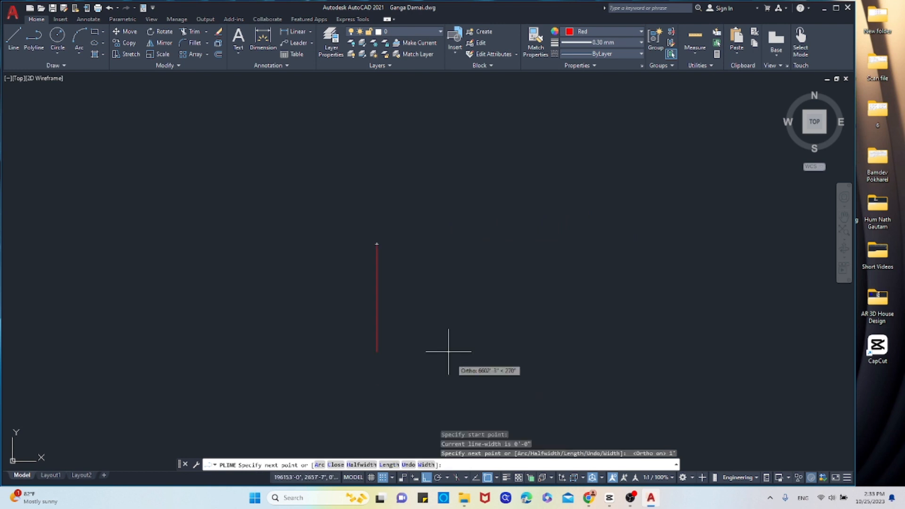
type("1")
key("Return")
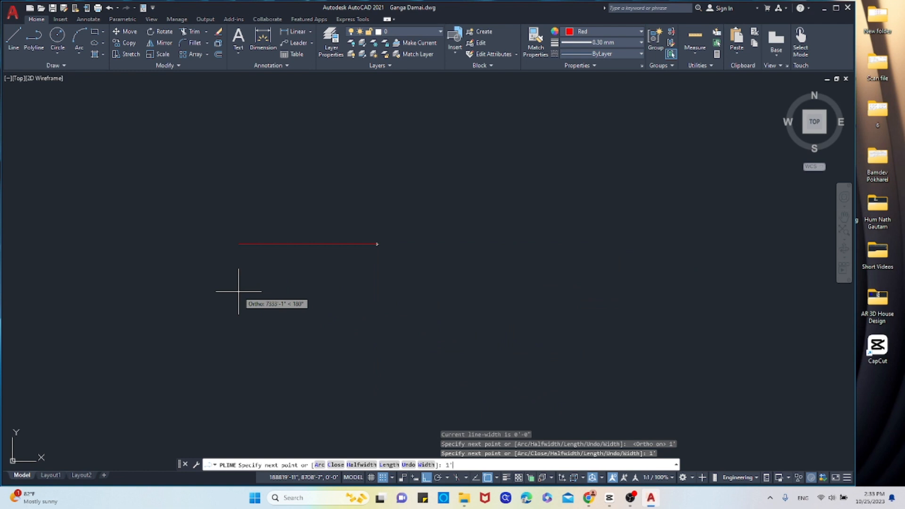
Complete the 1' square with 1' segments left and up, add 1' right along its top edge, and end the polyline.
type("1'")
key("Return")
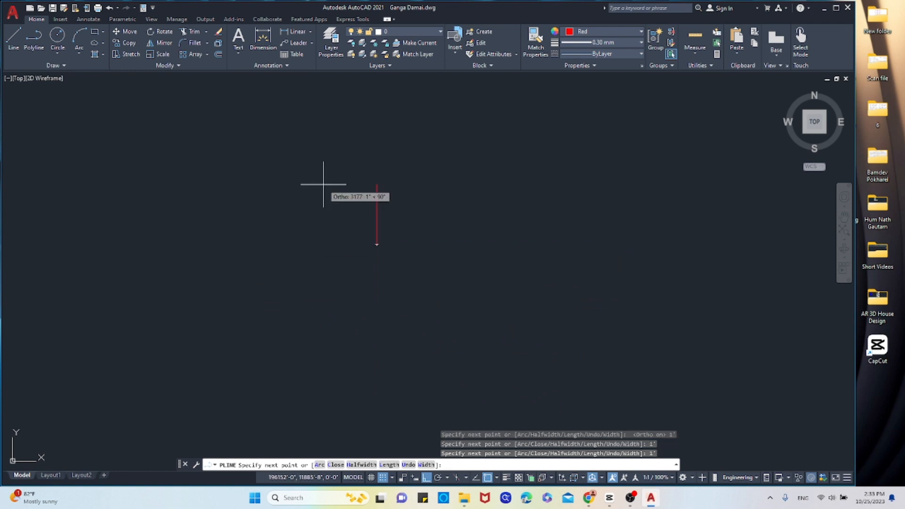
type("1'")
key("Return")
scroll(377, 236, "up", 10)
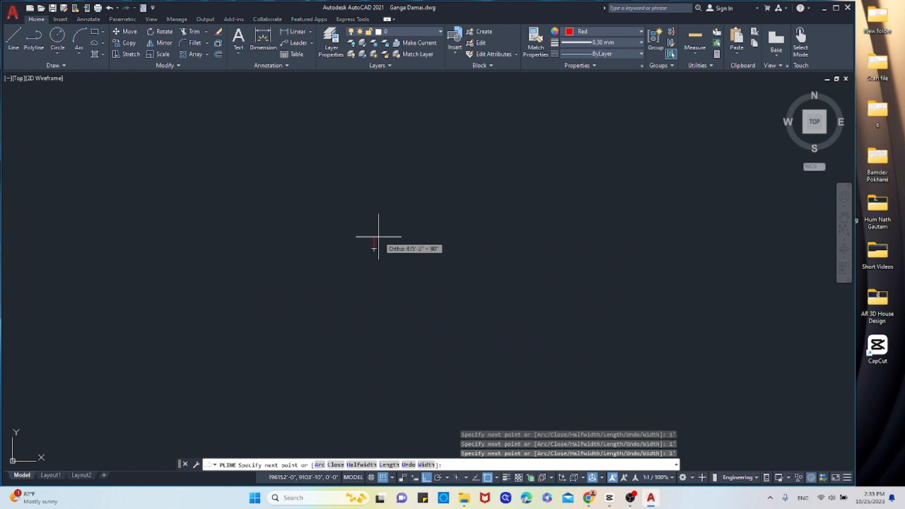
scroll(349, 207, "down", 8)
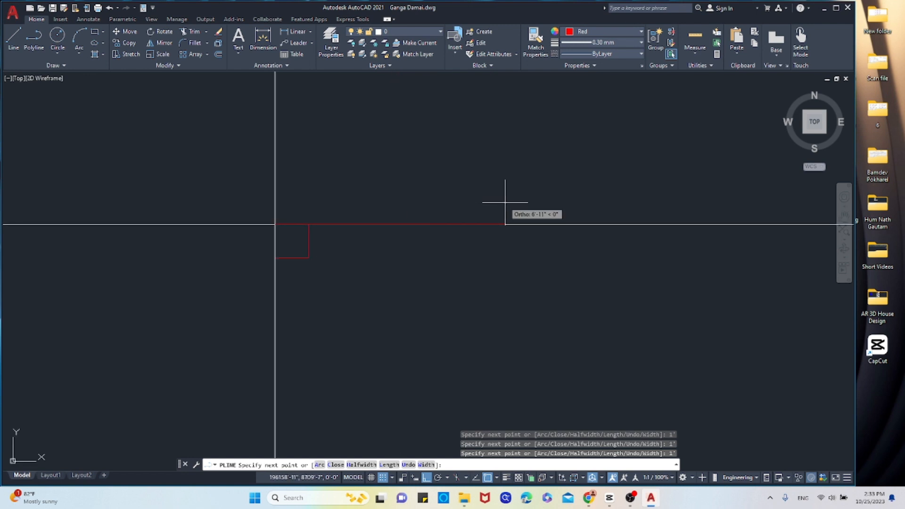
type("1'")
key("Return")
key("Return")
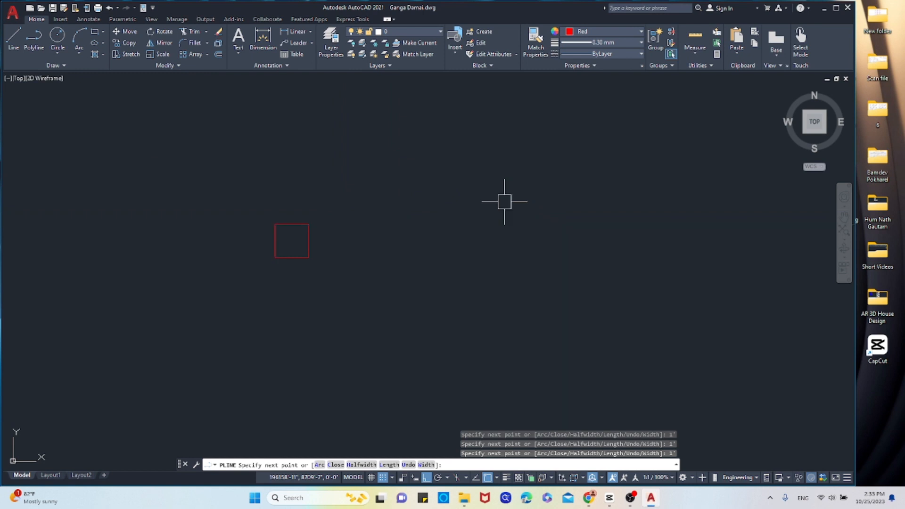
scroll(492, 292, "down", 3)
scroll(422, 268, "up", 6)
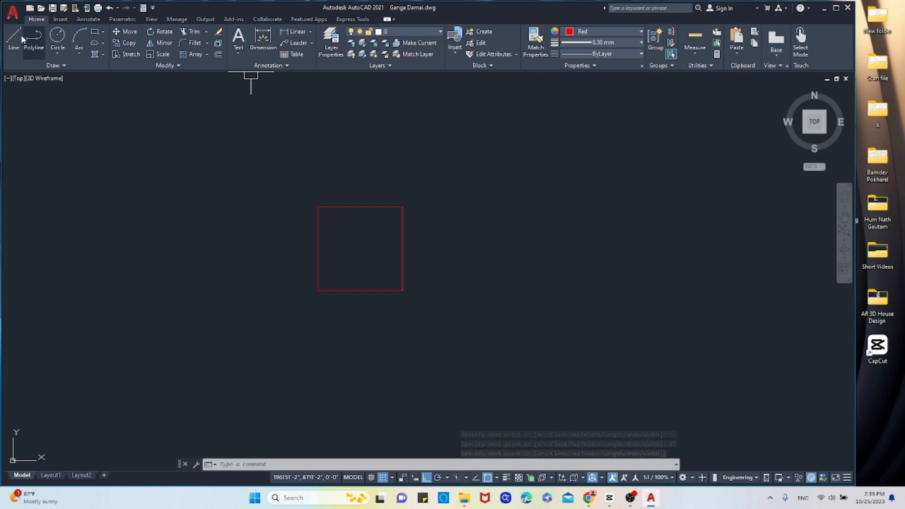
Add a linear dimension across the square's top edge, placing it above the square.
left_click(297, 31)
left_click(317, 206)
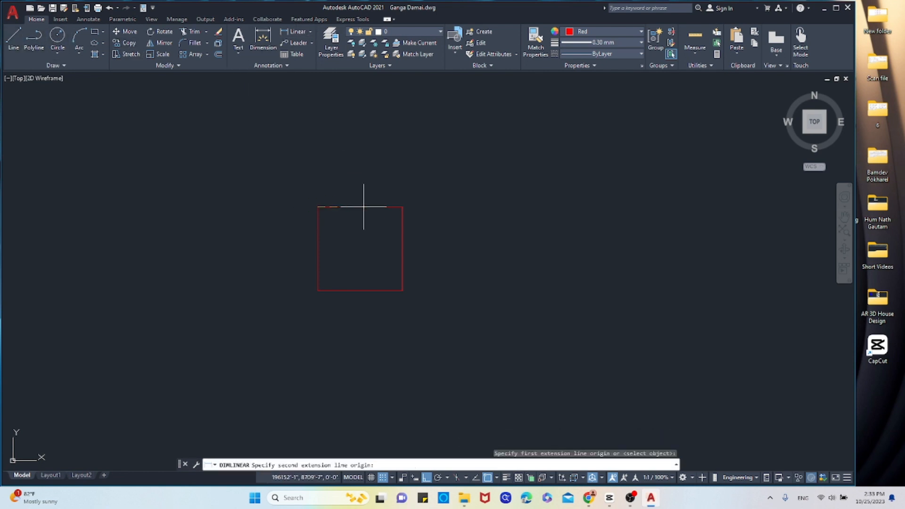
left_click(402, 206)
left_click(378, 140)
middle_click_drag(378, 140, 379, 184)
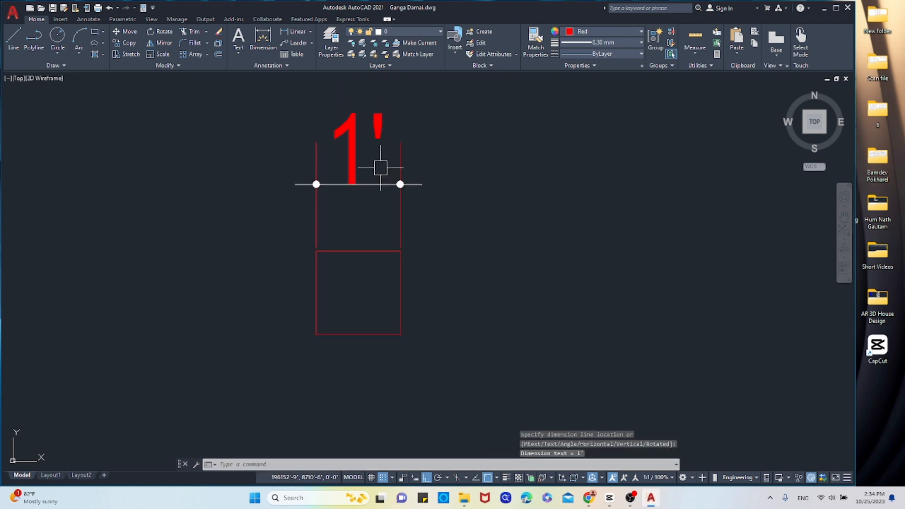
Delete the linear dimension above the square.
left_click(356, 181)
key("Delete")
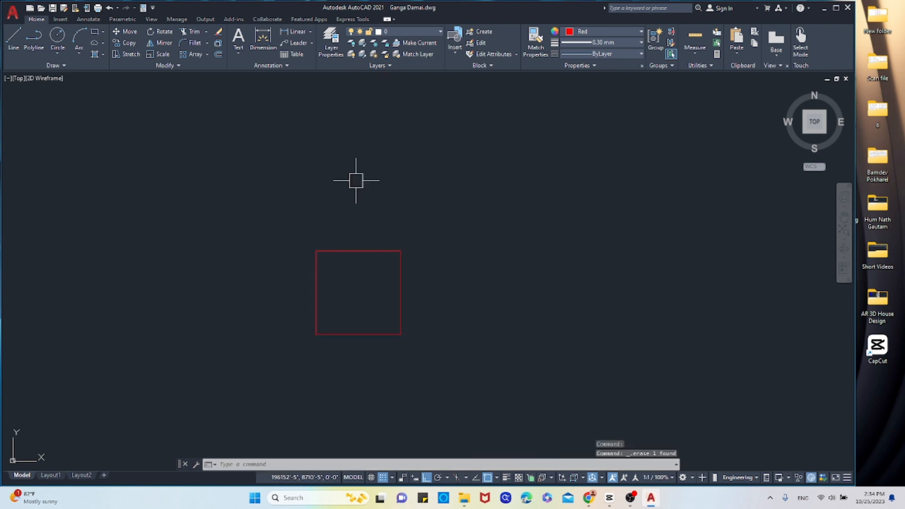
scroll(314, 336, "down", 2)
scroll(375, 336, "up", 6)
scroll(379, 337, "down", 2)
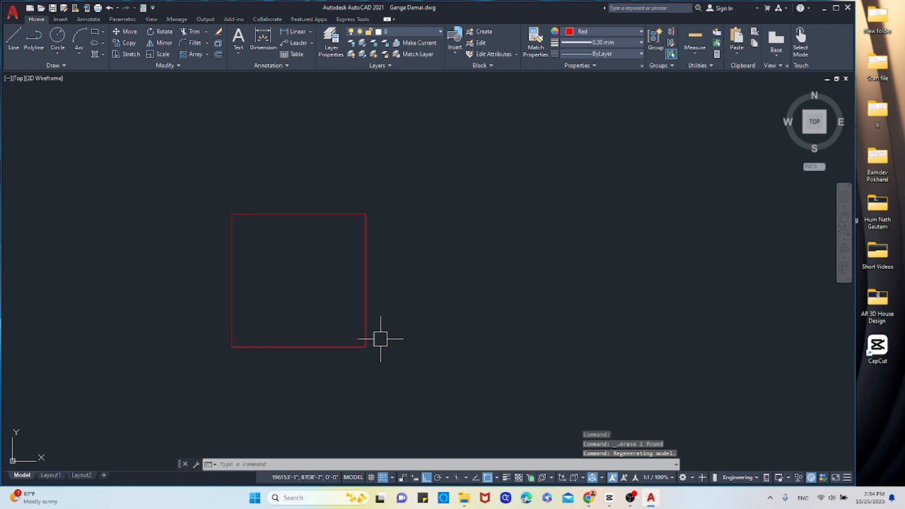
Draw a freehand rectangle to the right of the square, slightly wider than the square, with the Rectangle command.
type("r")
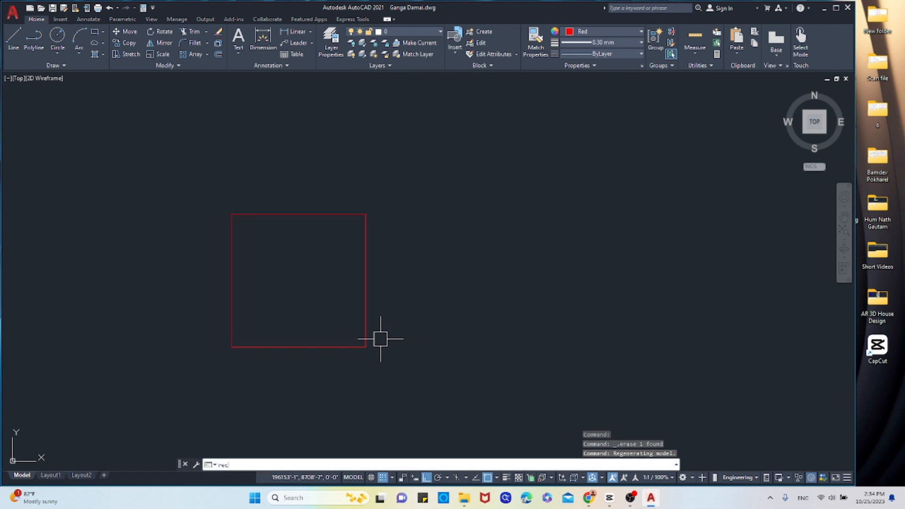
type("ec")
key("Return")
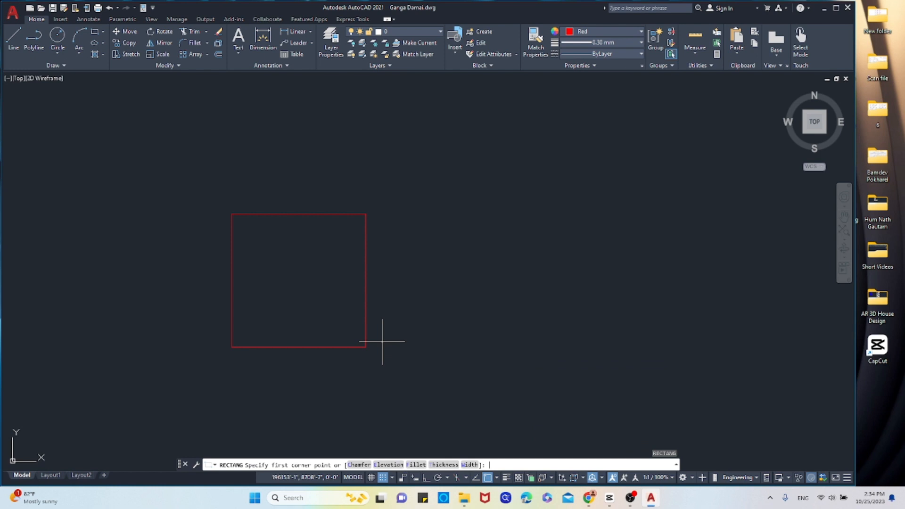
left_click(454, 225)
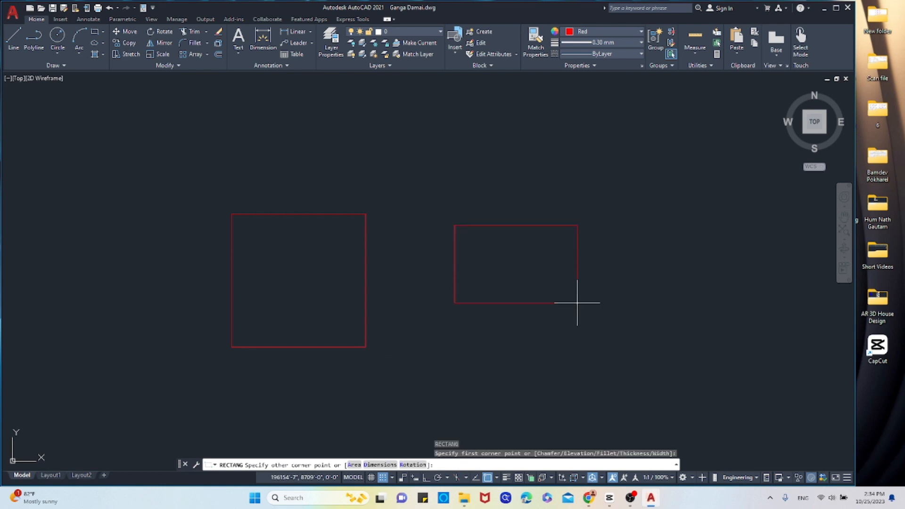
left_click(627, 363)
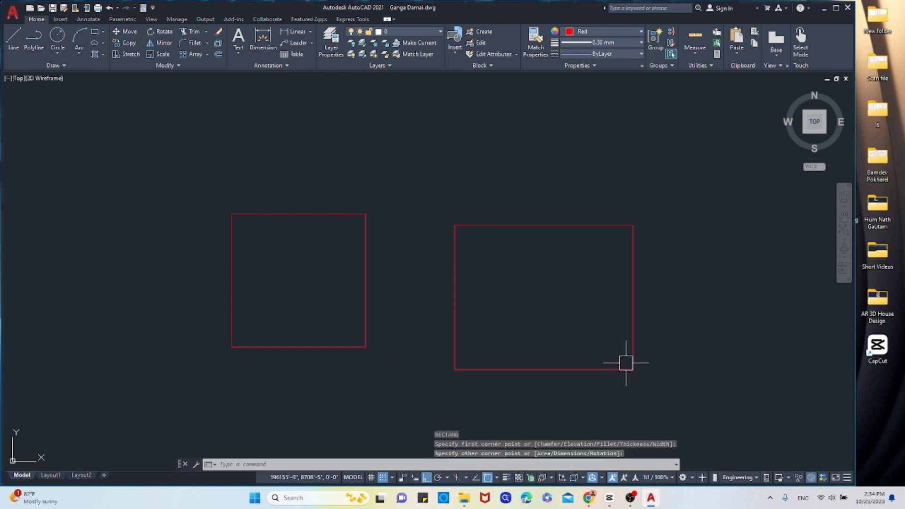
scroll(466, 304, "down", 2)
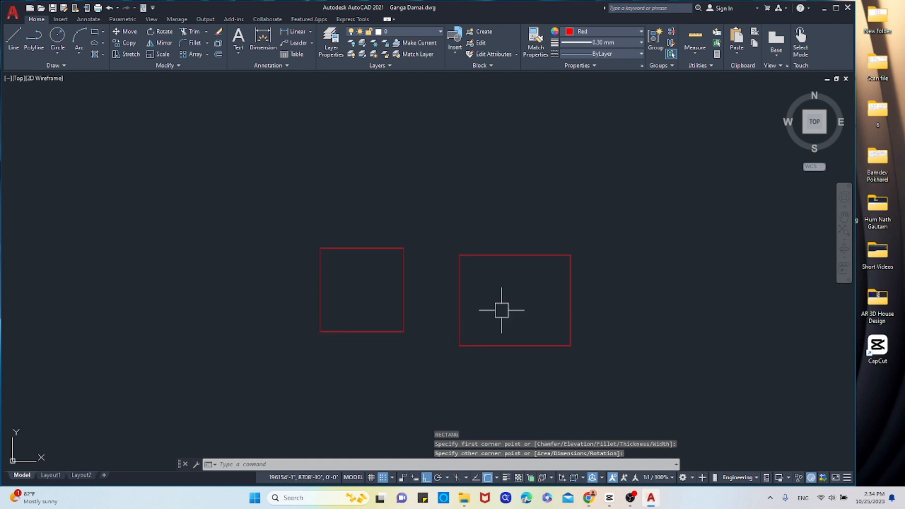
left_click(588, 360)
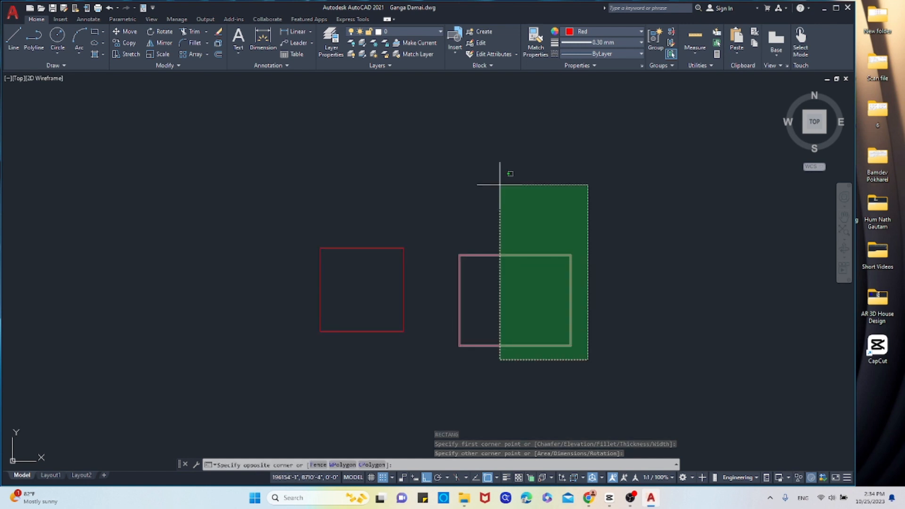
key("Escape")
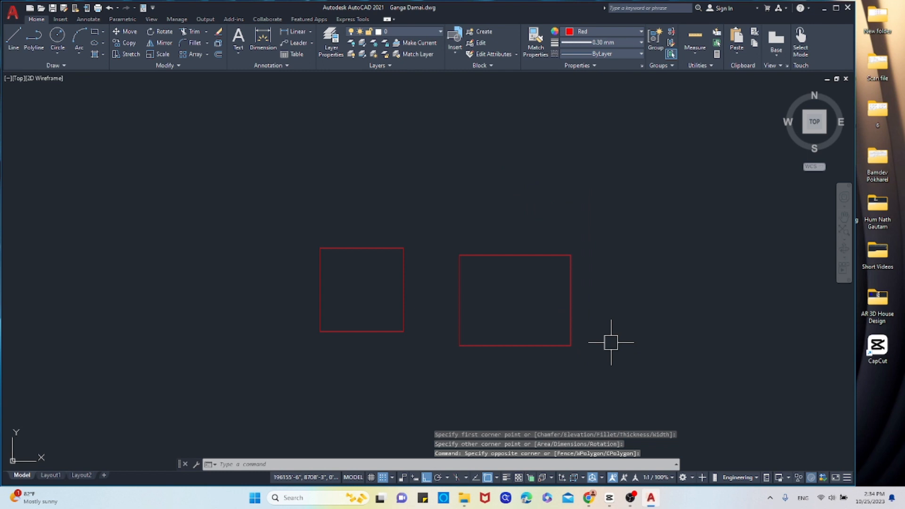
left_click(592, 370)
left_click(426, 218)
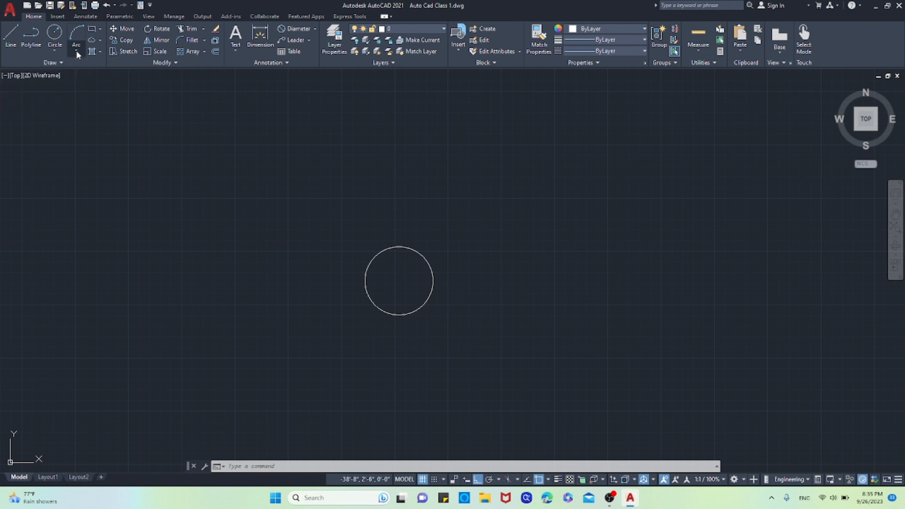
left_click(76, 51)
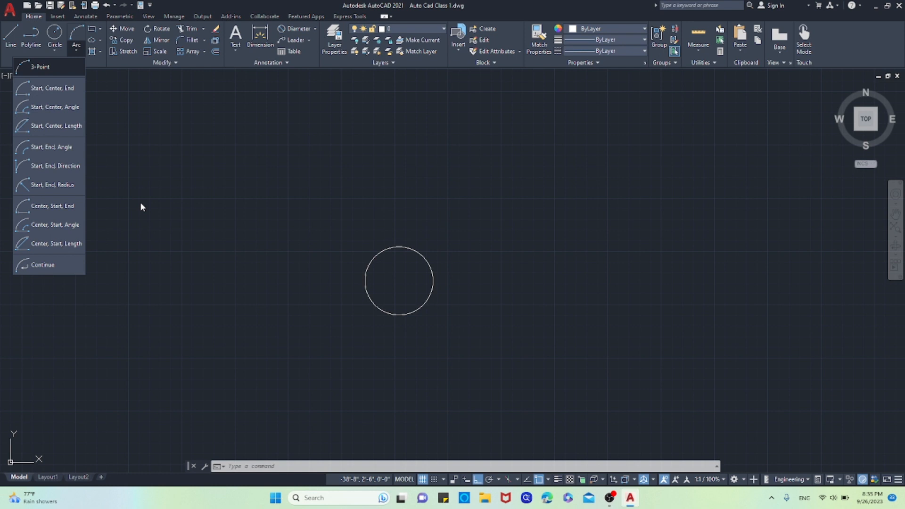
left_click(258, 196)
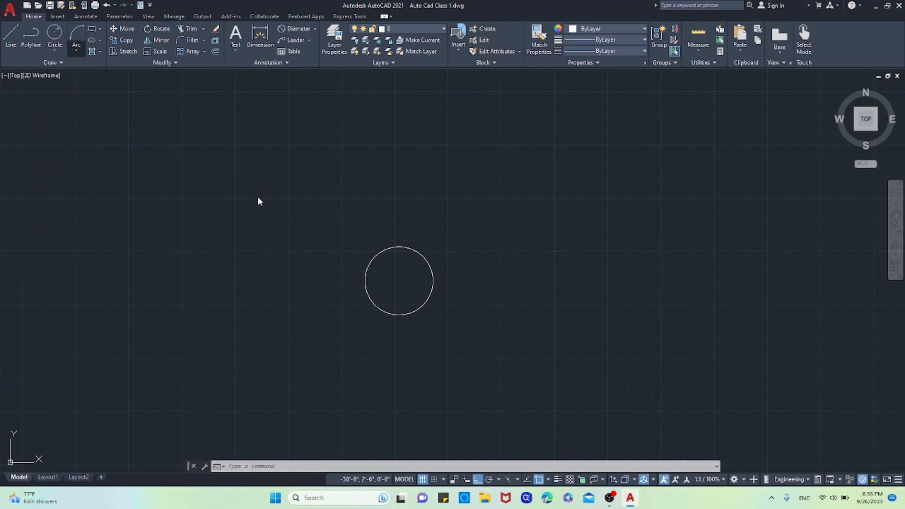
scroll(372, 243, "down", 4)
scroll(381, 259, "up", 6)
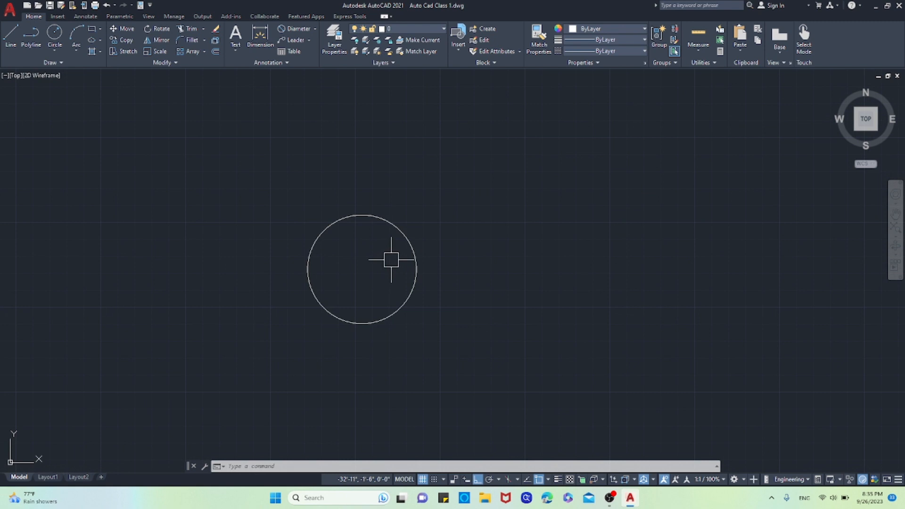
left_click(416, 268)
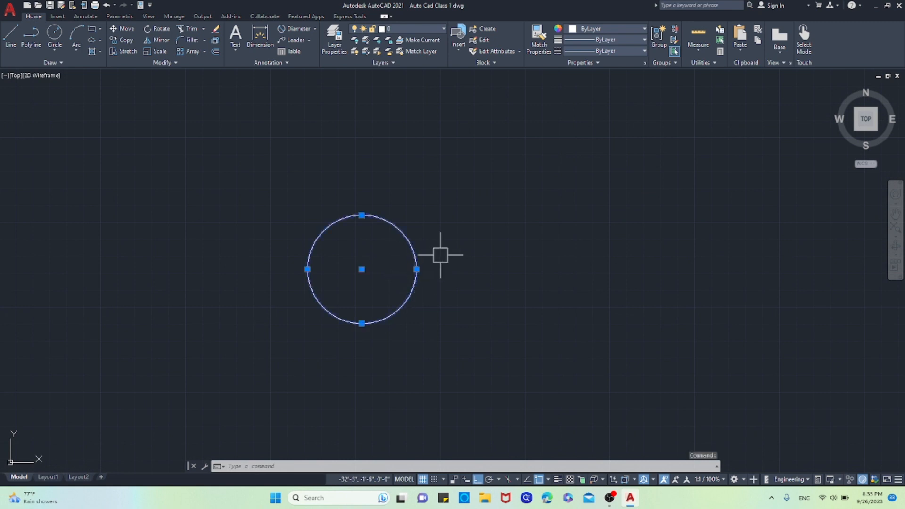
key("Escape")
scroll(410, 283, "down", 3)
scroll(400, 302, "up", 4)
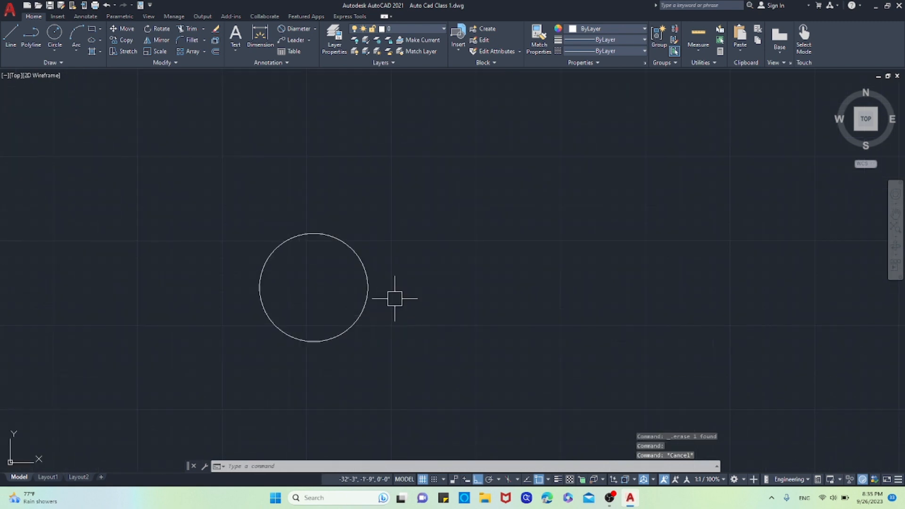
Draw an open-topped U-shaped polyline beside the circle, with a left side about 1'-9" long and a base about 2' wide.
left_click(38, 39)
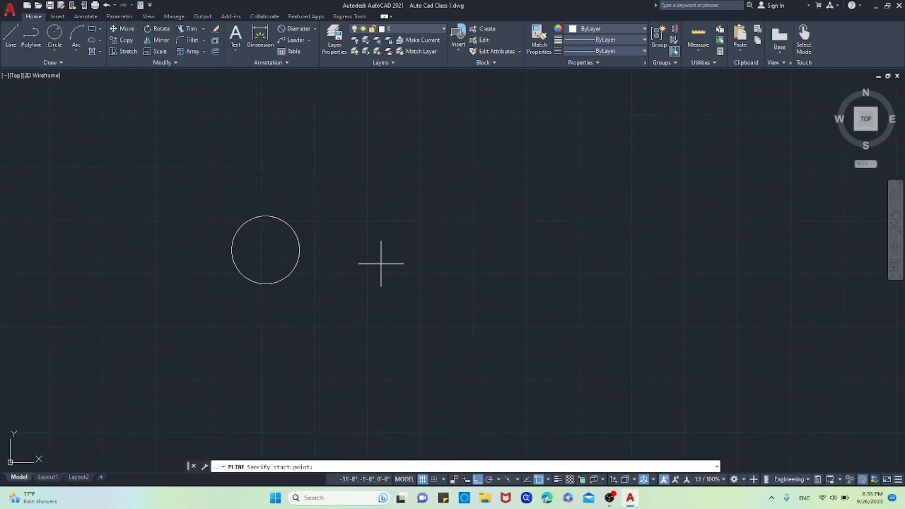
left_click(405, 181)
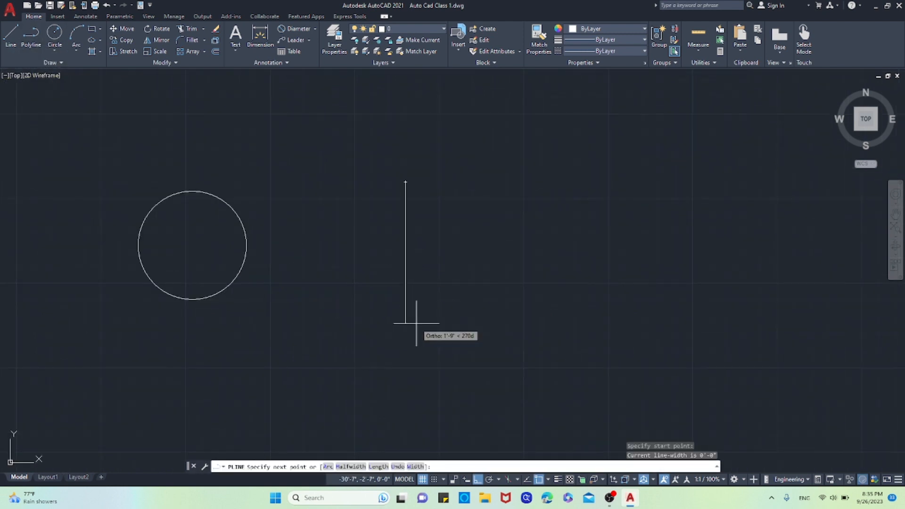
left_click(417, 324)
left_click(570, 297)
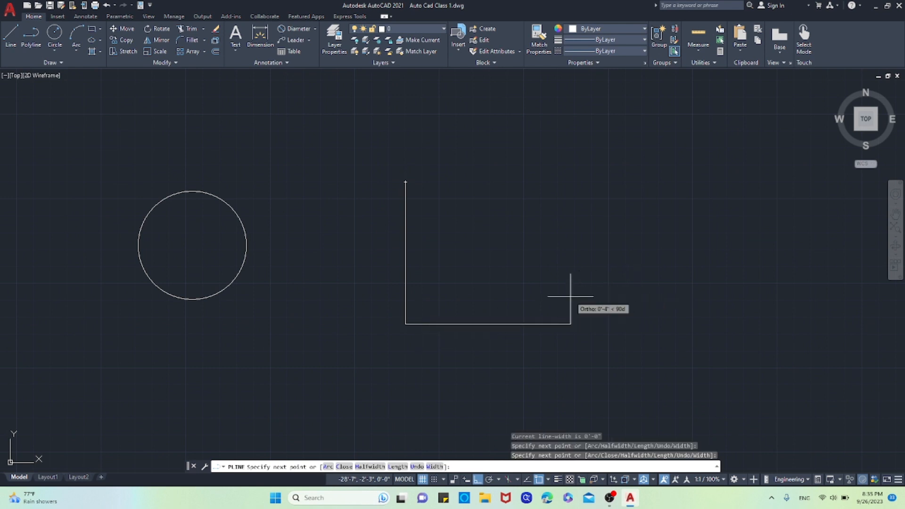
left_click(560, 167)
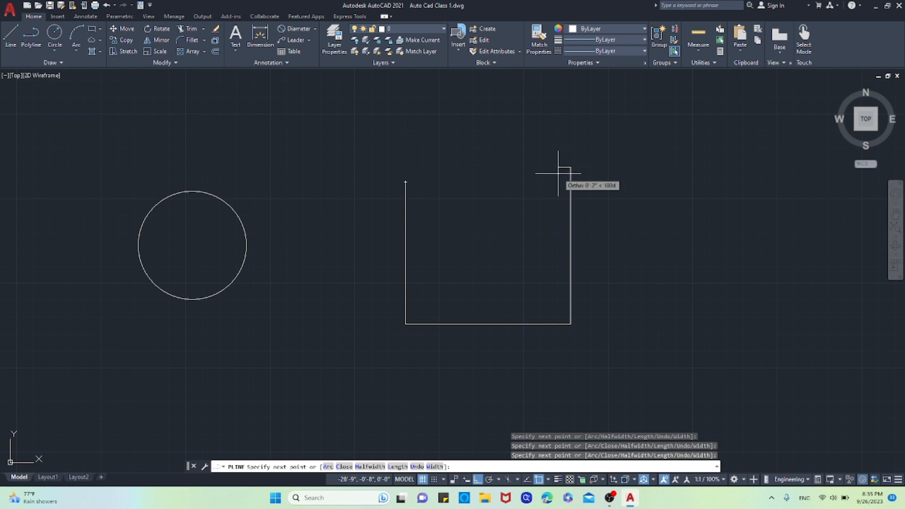
key("Return")
Stretch both upper ends of the U-shaped polyline straight up, making its sides about 2'-6" tall.
scroll(528, 239, "down", 2)
scroll(448, 214, "up", 3)
left_click(451, 220)
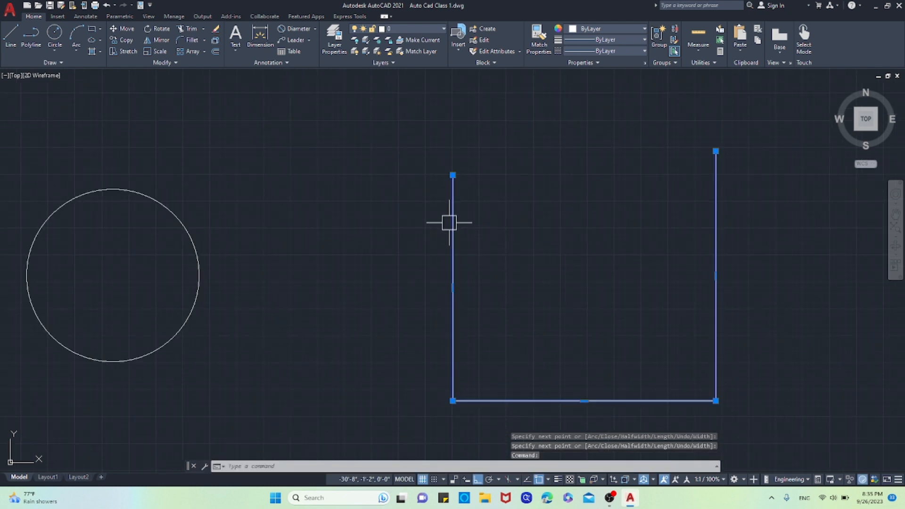
scroll(454, 215, "down", 3)
scroll(455, 212, "up", 2)
left_click(454, 232)
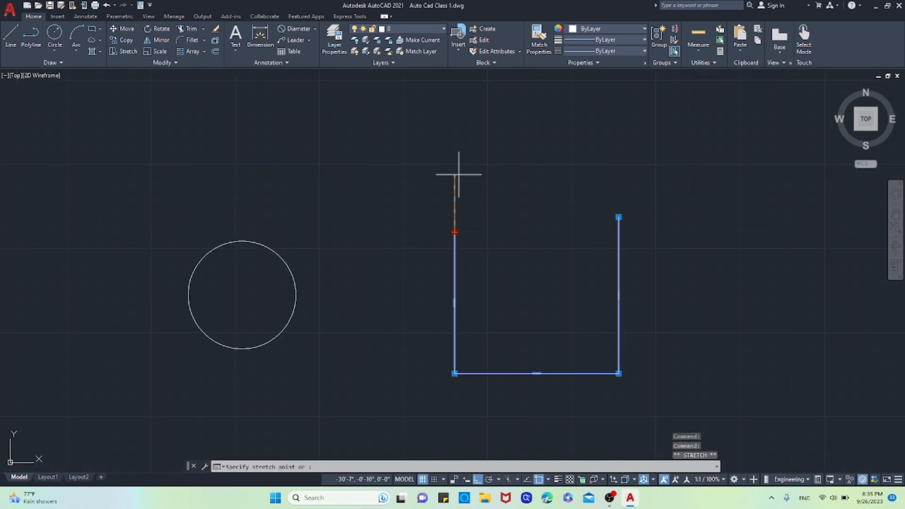
left_click(465, 173)
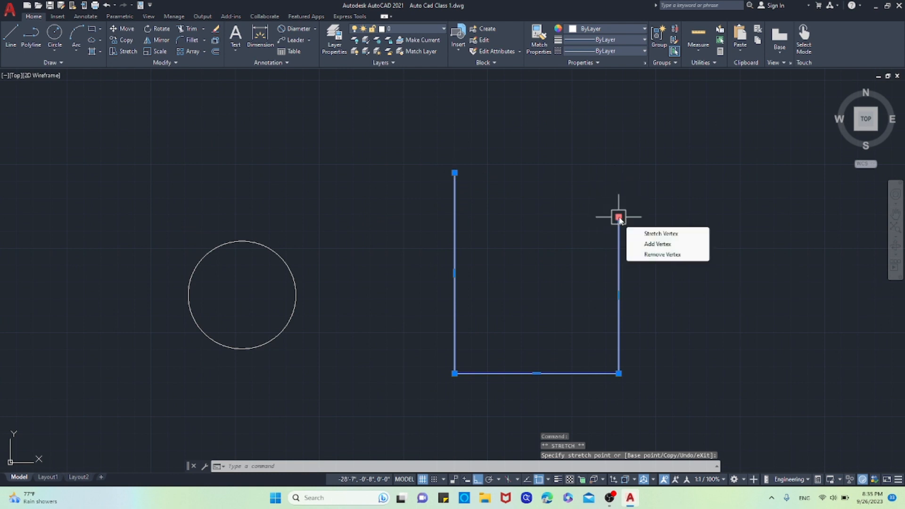
left_click(619, 217)
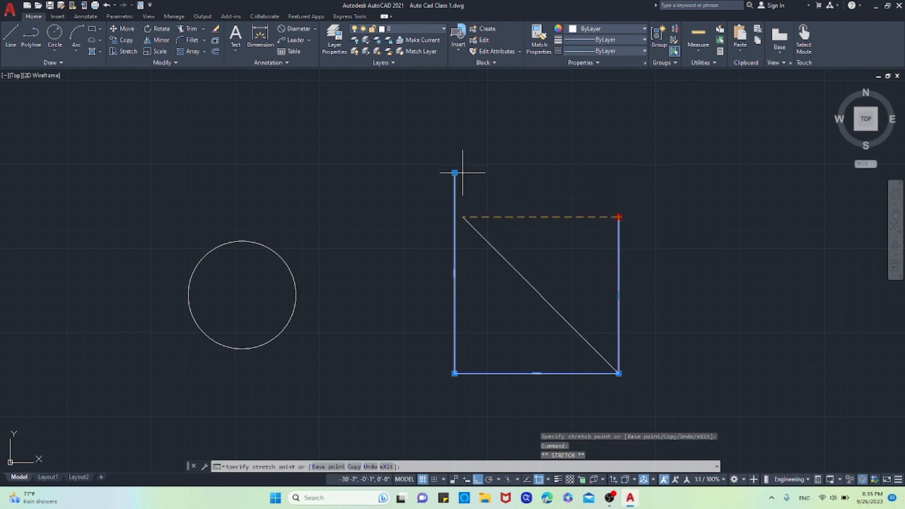
left_click(616, 167)
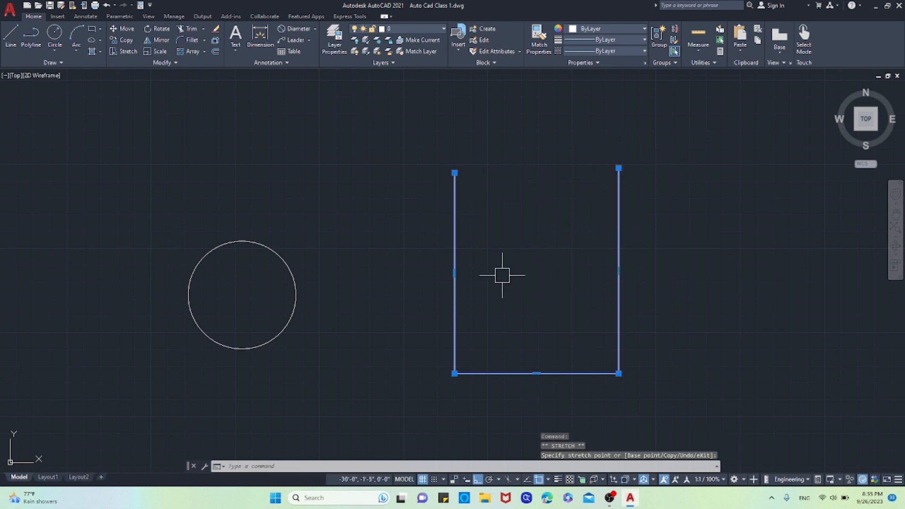
key("Escape")
Draw a shallow three-point arc bulging upward between the two upper ends of the U-shaped polyline.
scroll(504, 301, "down", 2)
scroll(497, 279, "up", 3)
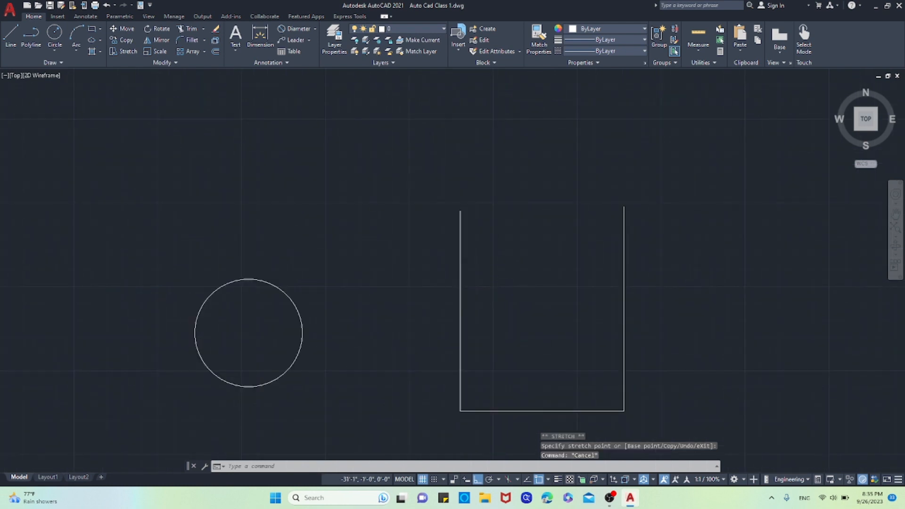
scroll(197, 113, "down", 3)
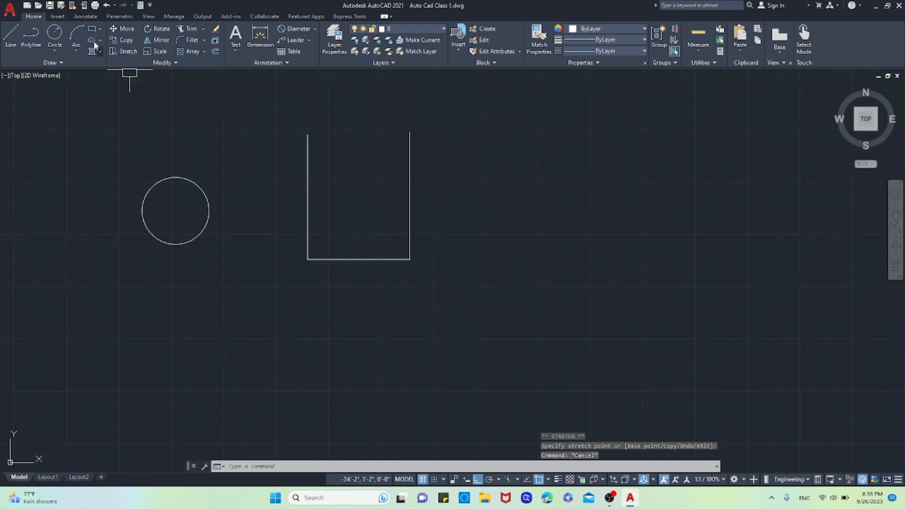
left_click(79, 41)
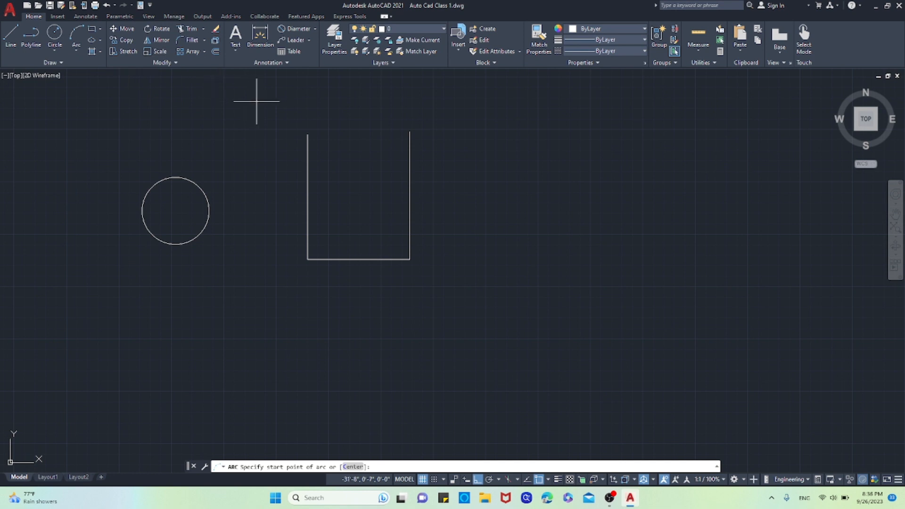
left_click(308, 134)
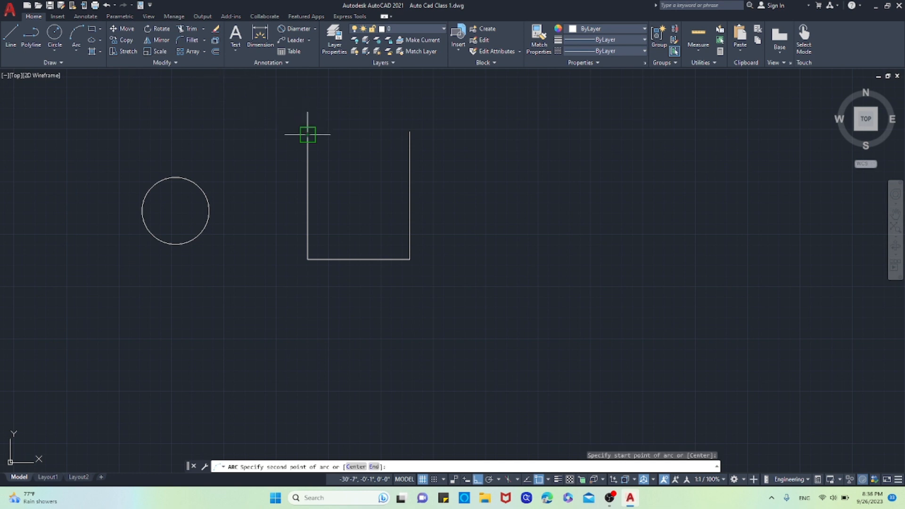
left_click(362, 112)
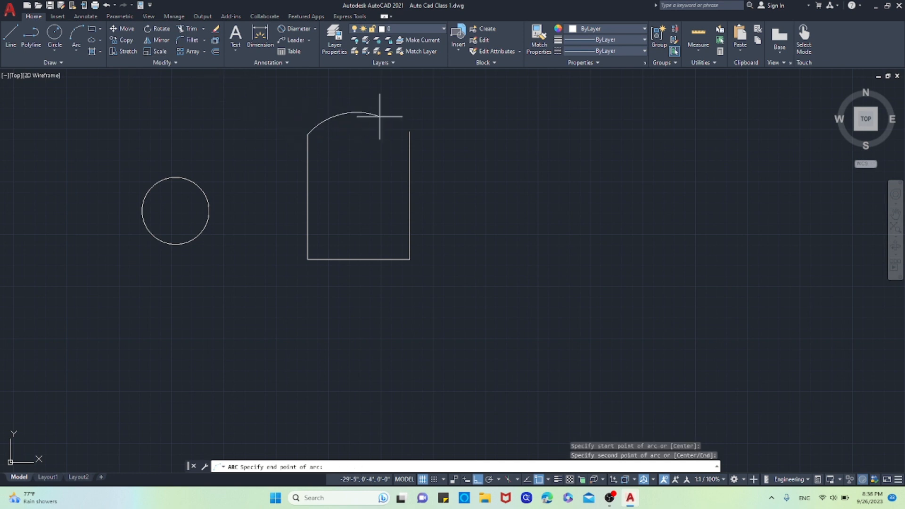
left_click(410, 133)
scroll(500, 264, "down", 2)
scroll(422, 193, "up", 3)
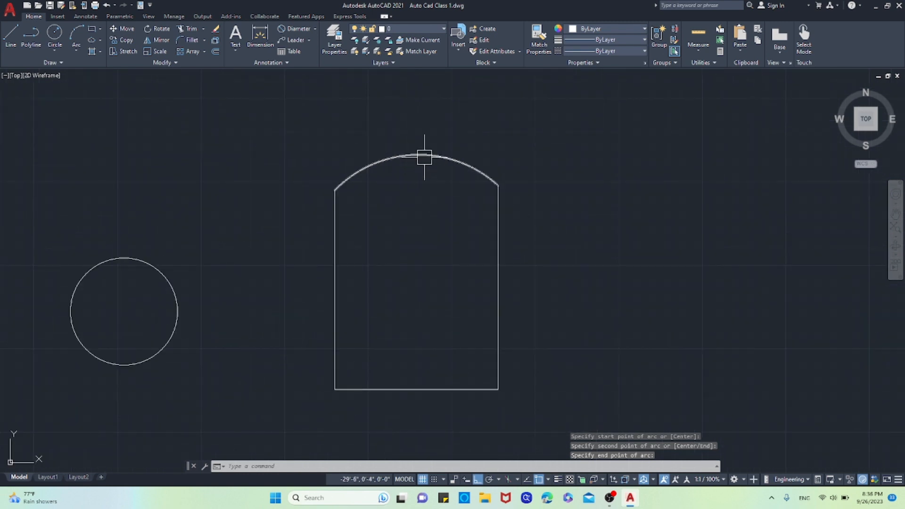
Stretch the arc's midpoint straight up so it forms a nearly semicircular top, and deselect the arc.
left_click(424, 157)
left_click(415, 155)
scroll(420, 142, "down", 4)
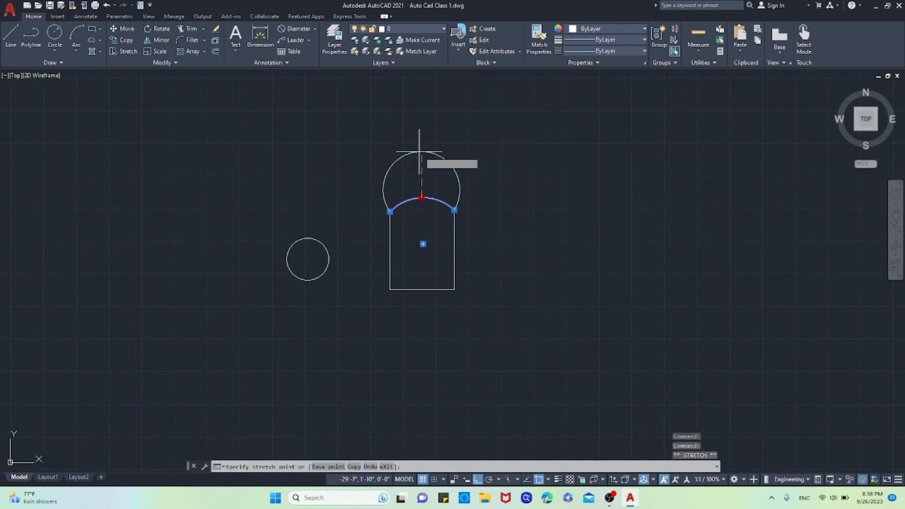
scroll(425, 173, "up", 8)
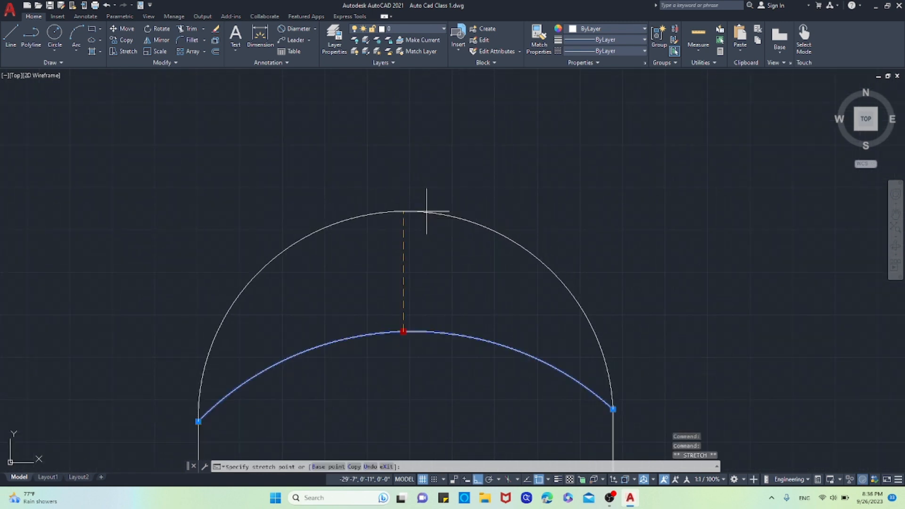
left_click(424, 212)
scroll(450, 222, "down", 2)
scroll(437, 300, "down", 4)
scroll(443, 306, "up", 4)
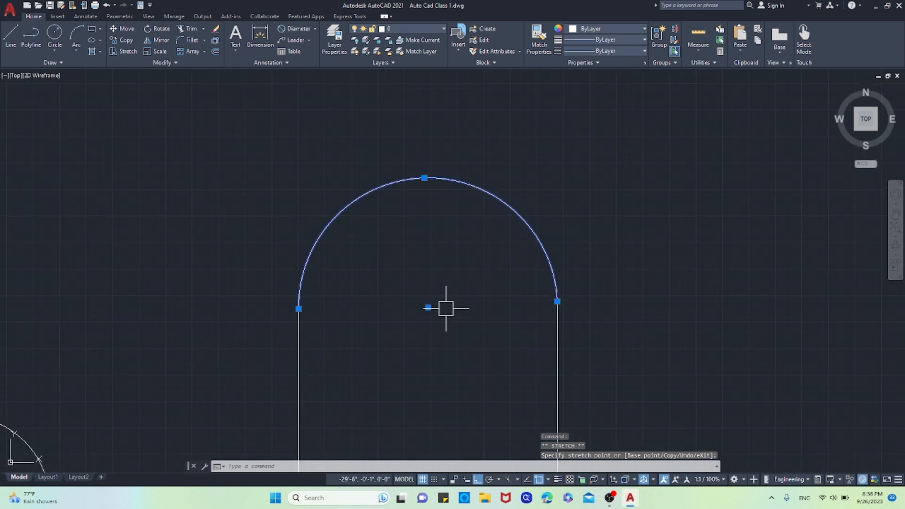
key("Escape")
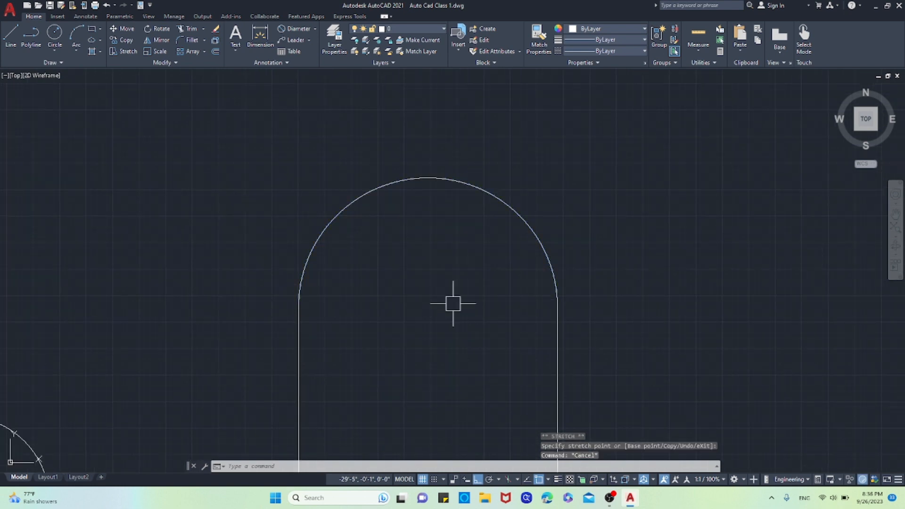
scroll(452, 303, "down", 4)
scroll(468, 268, "up", 4)
left_click(470, 215)
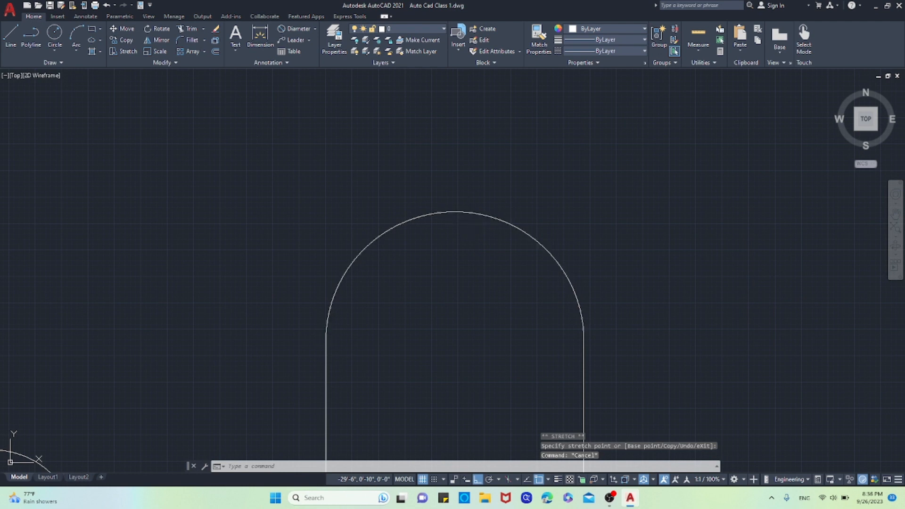
key("Escape")
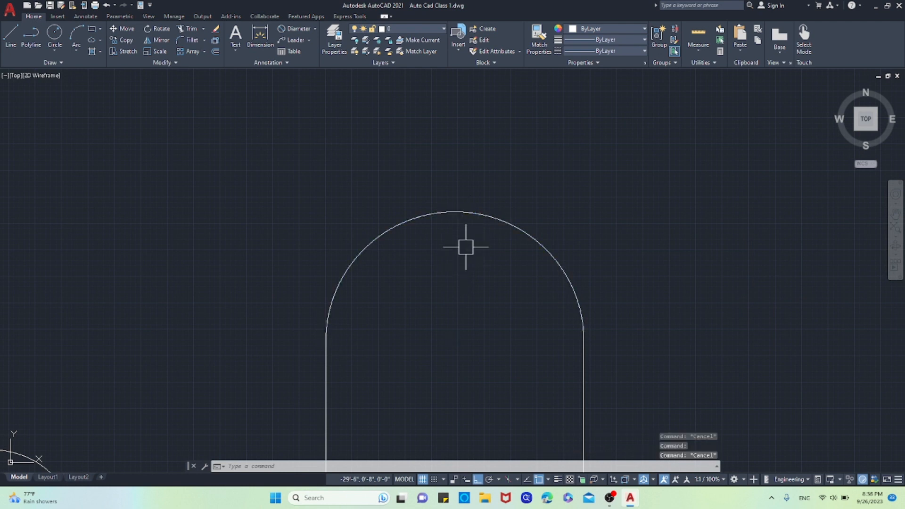
left_click(469, 214)
scroll(464, 227, "down", 4)
scroll(467, 267, "up", 4)
scroll(467, 277, "down", 4)
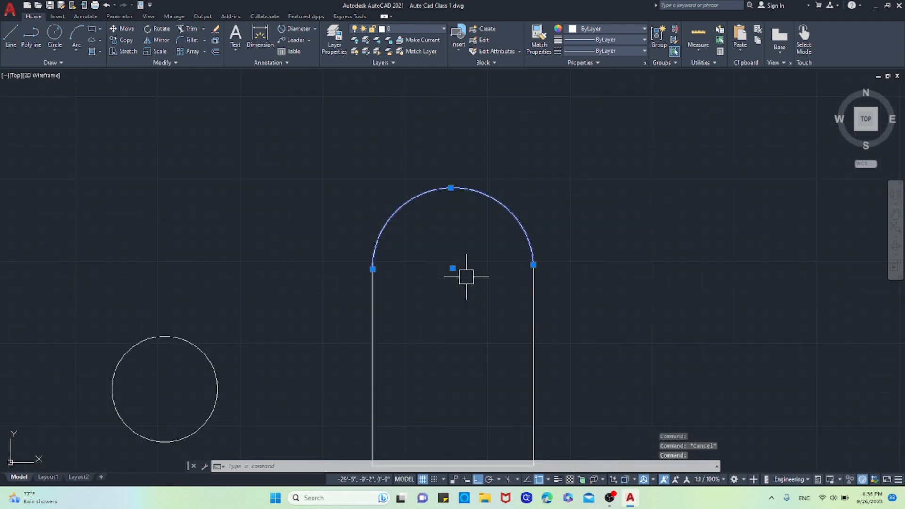
key("Escape")
scroll(461, 299, "up", 2)
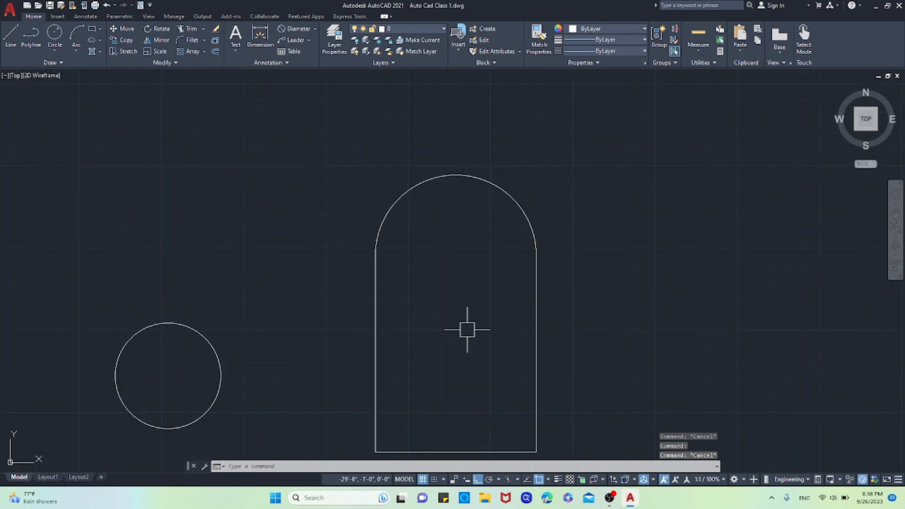
Draw a three-point arc bulging upward between the left and right sides of the arched shape, just below its curved top.
type("arc")
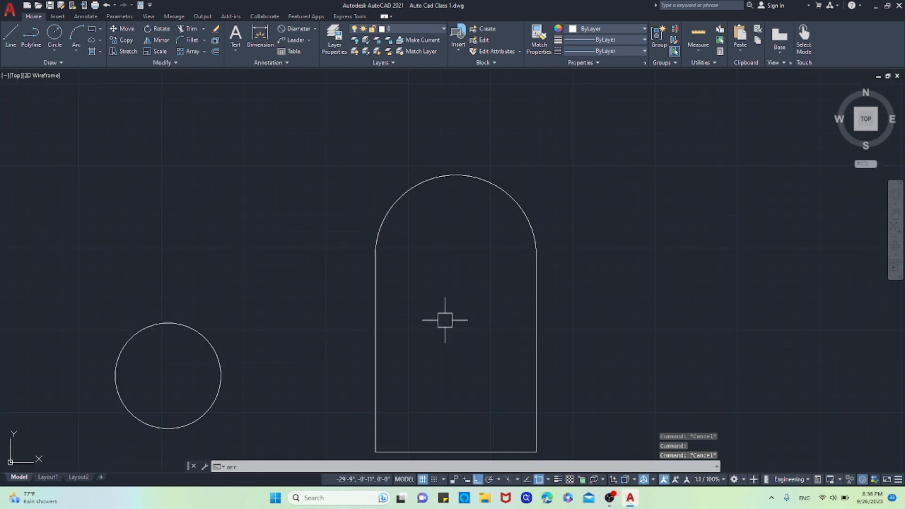
key("Return")
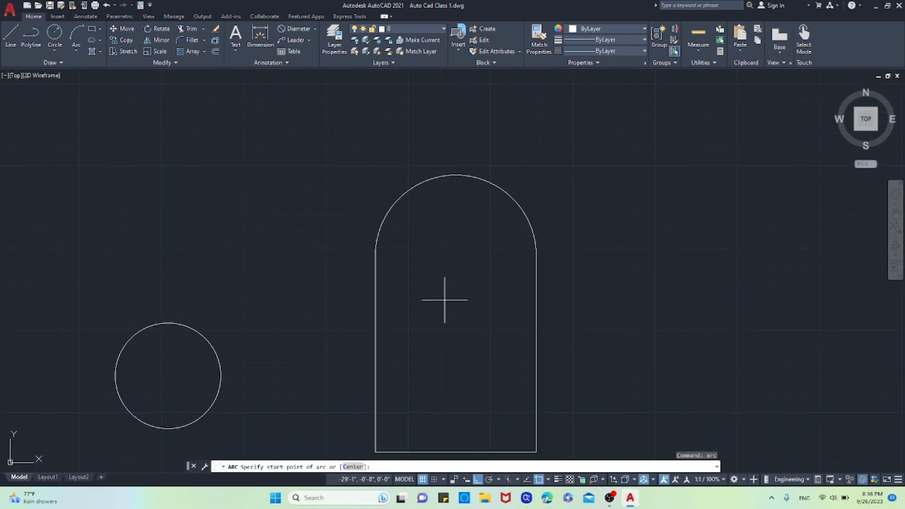
left_click(376, 289)
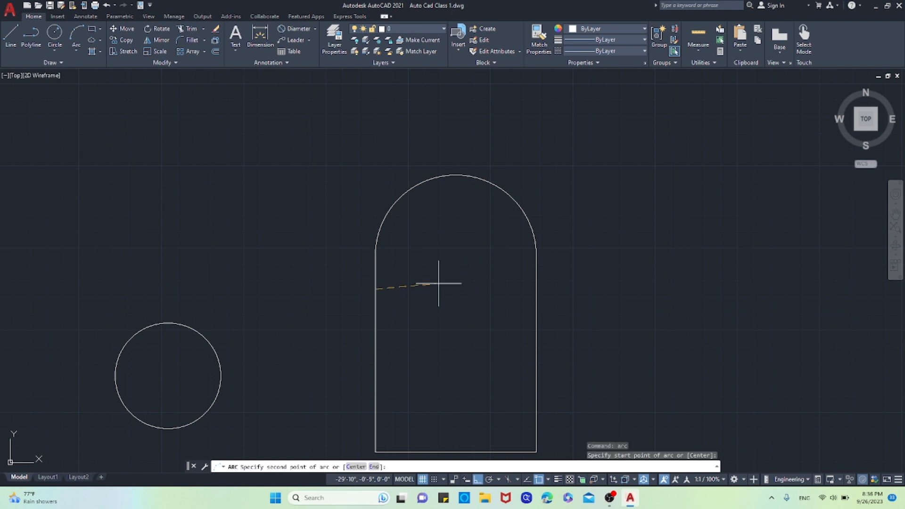
left_click(453, 258)
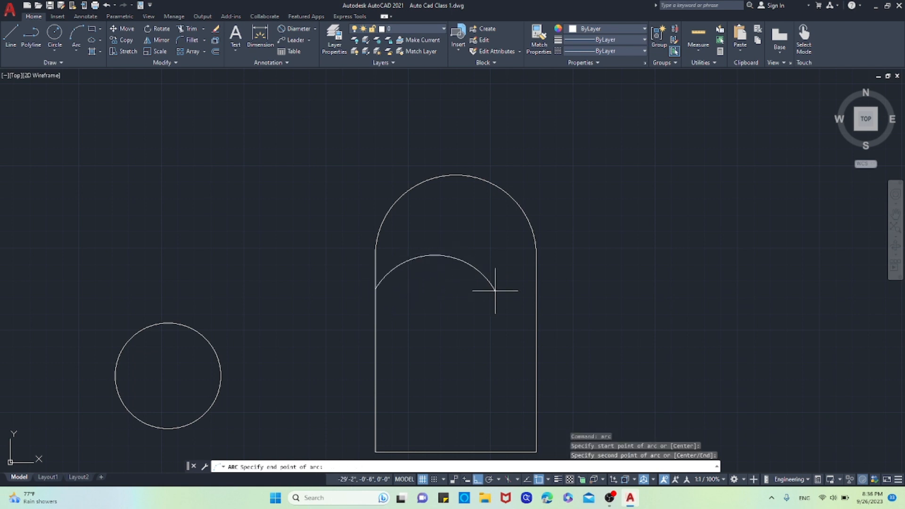
left_click(536, 303)
Stretch the inner arc's midpoint straight up so it forms a nearly semicircular curve below the outer arch, and deselect it.
left_click(456, 261)
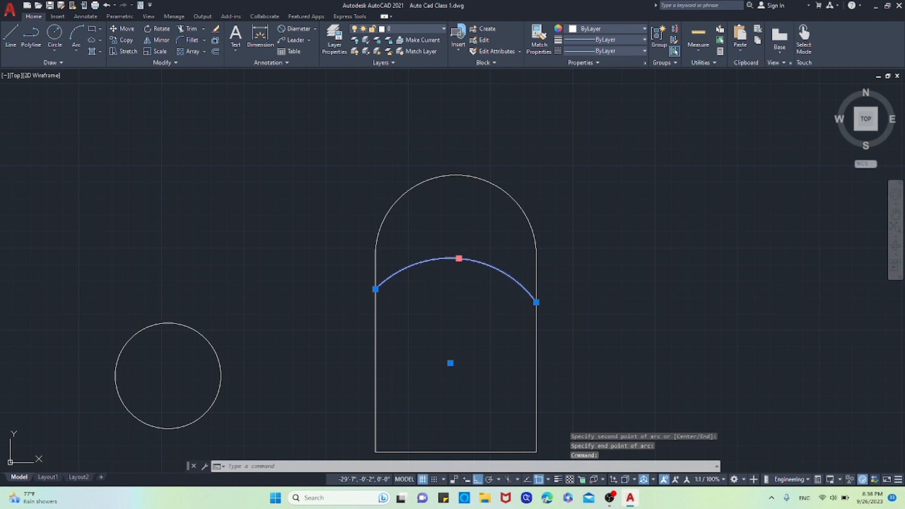
left_click(459, 259)
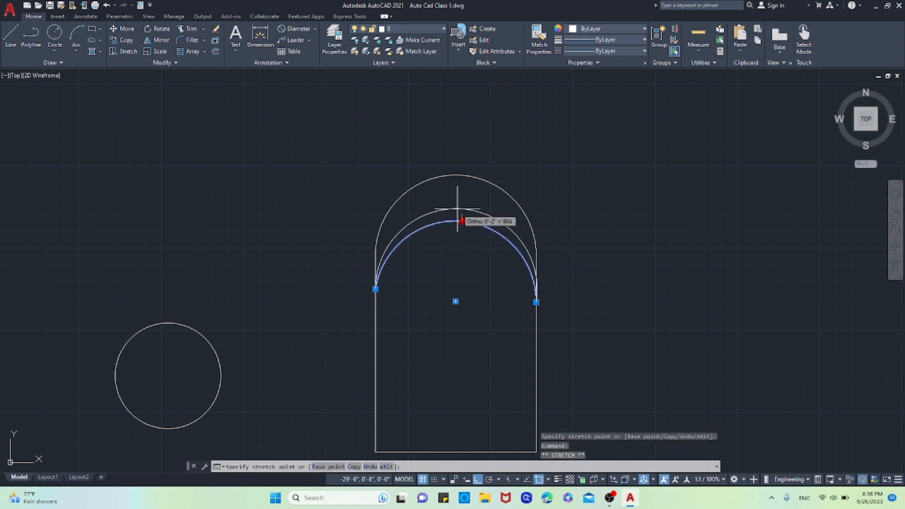
left_click(457, 209)
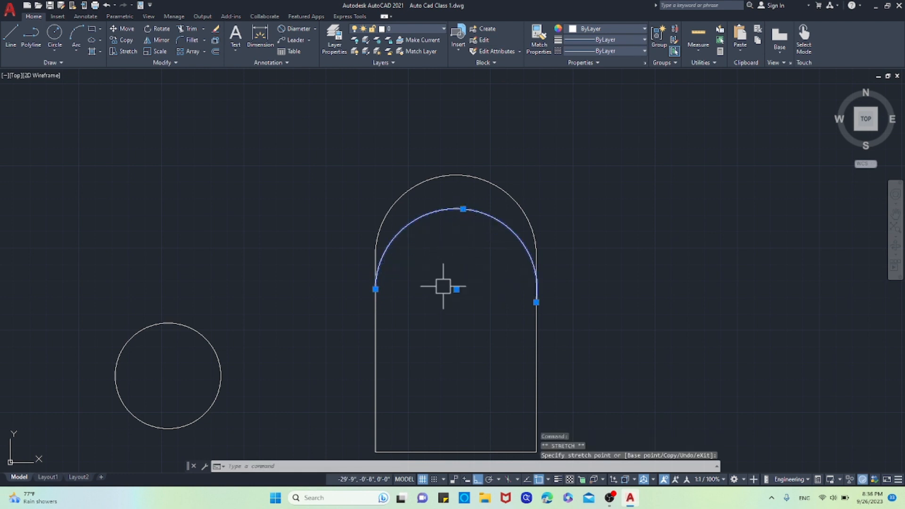
key("Escape")
scroll(445, 279, "down", 2)
scroll(500, 269, "up", 4)
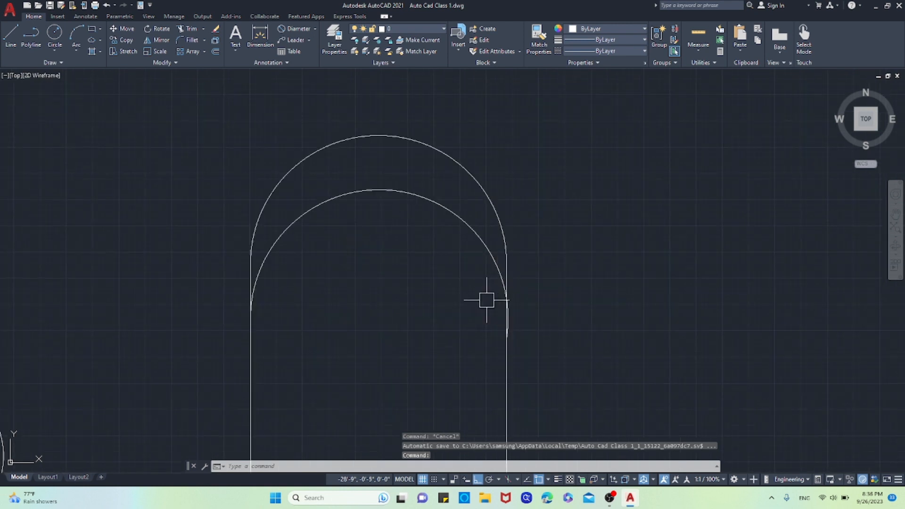
Delete the circle beside the arched shape.
scroll(486, 299, "down", 5)
left_click(372, 354)
left_click(331, 356)
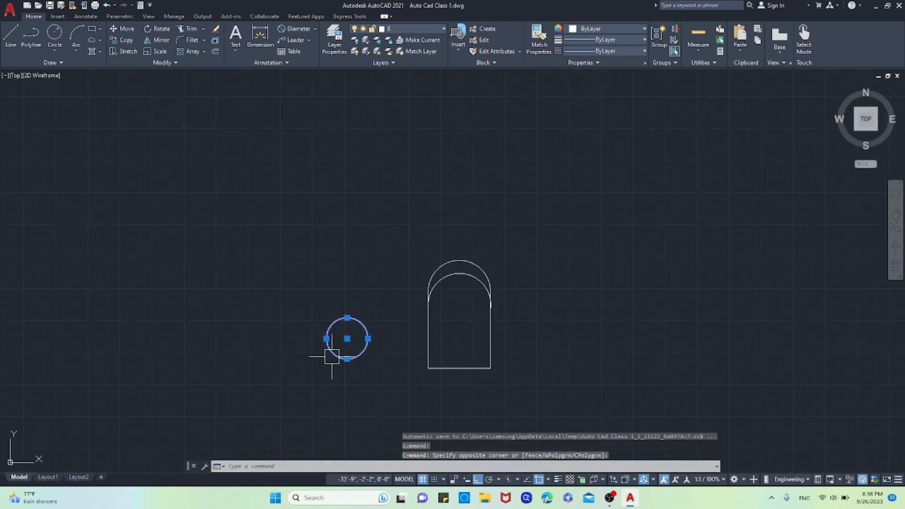
key("Delete")
Examine where the right end of the inner arc meets the right side of the arched shape.
scroll(493, 328, "up", 6)
scroll(485, 307, "down", 4)
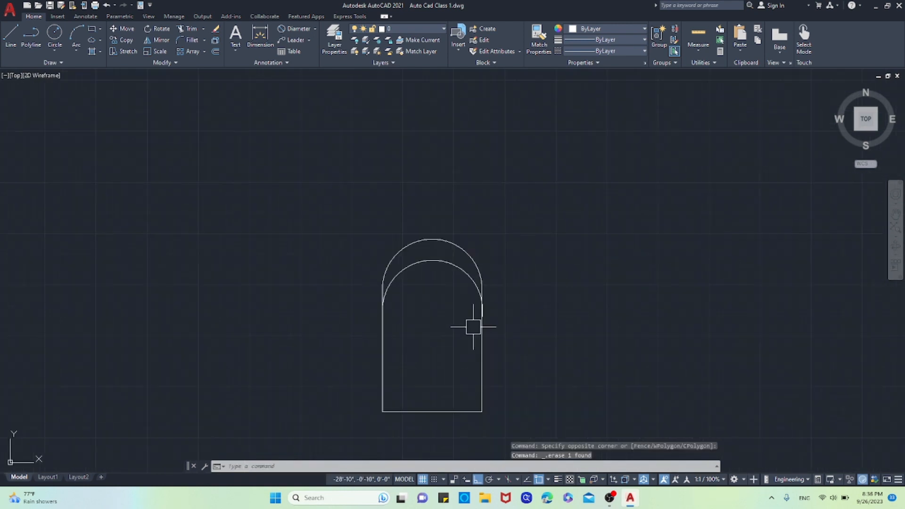
scroll(473, 326, "up", 2)
scroll(481, 327, "down", 4)
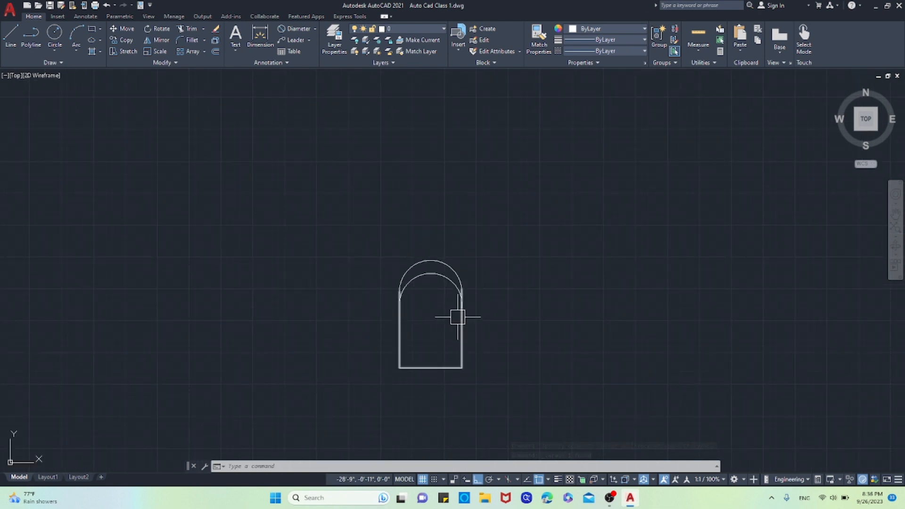
mouse_move(457, 317)
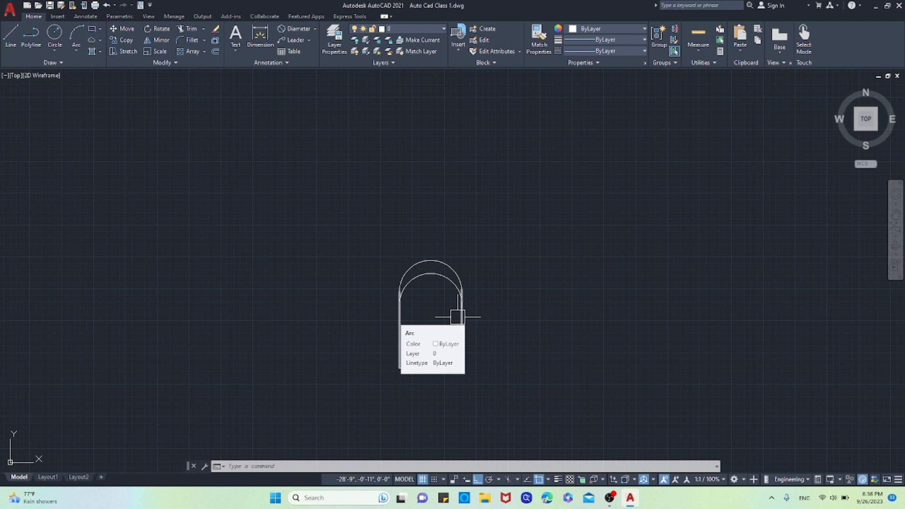
scroll(458, 314, "up", 4)
scroll(458, 313, "down", 2)
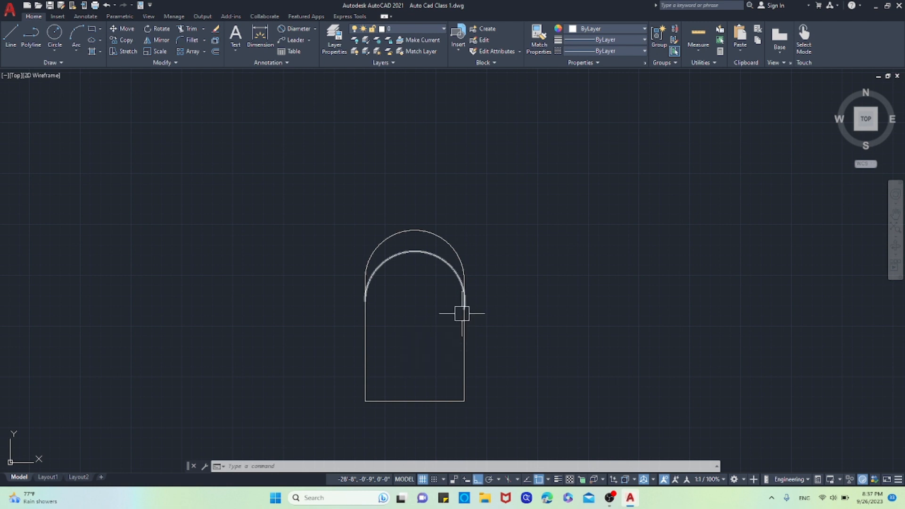
scroll(462, 313, "up", 5)
scroll(459, 283, "down", 4)
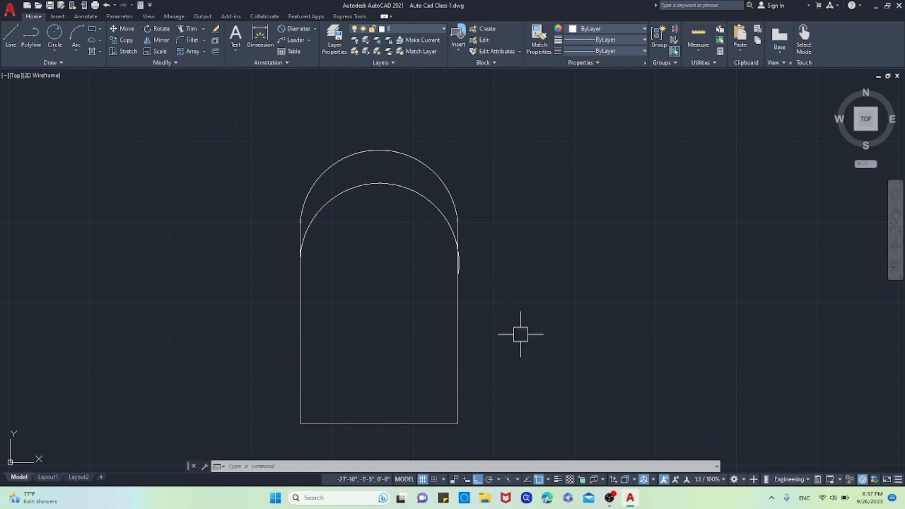
Trim off the piece of the inner arc that bulges outside the arched shape's right side.
type("tr")
key("Return")
scroll(472, 263, "up", 2)
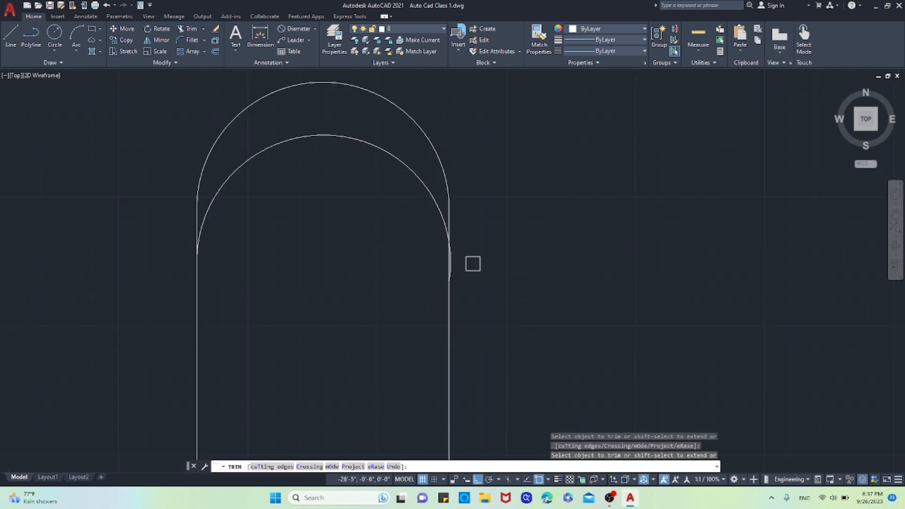
scroll(461, 267, "up", 3)
scroll(426, 254, "down", 5)
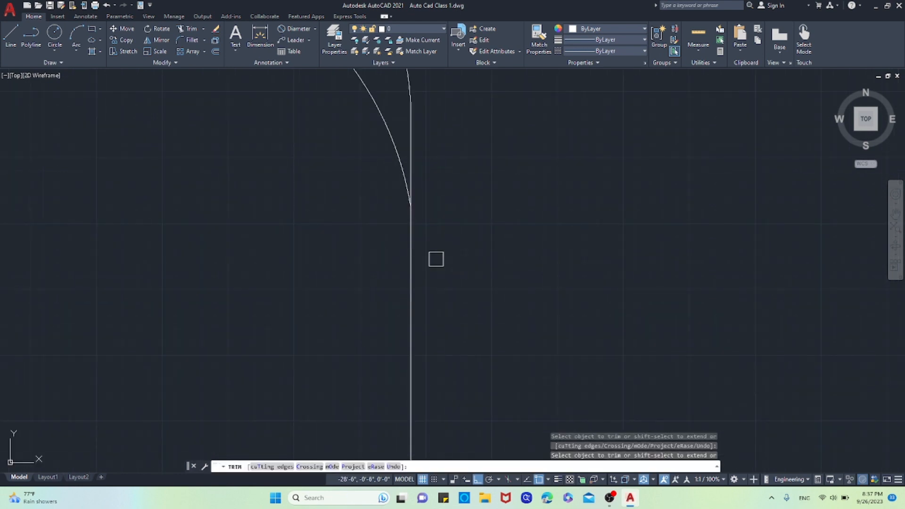
right_click(484, 241)
left_click(491, 248)
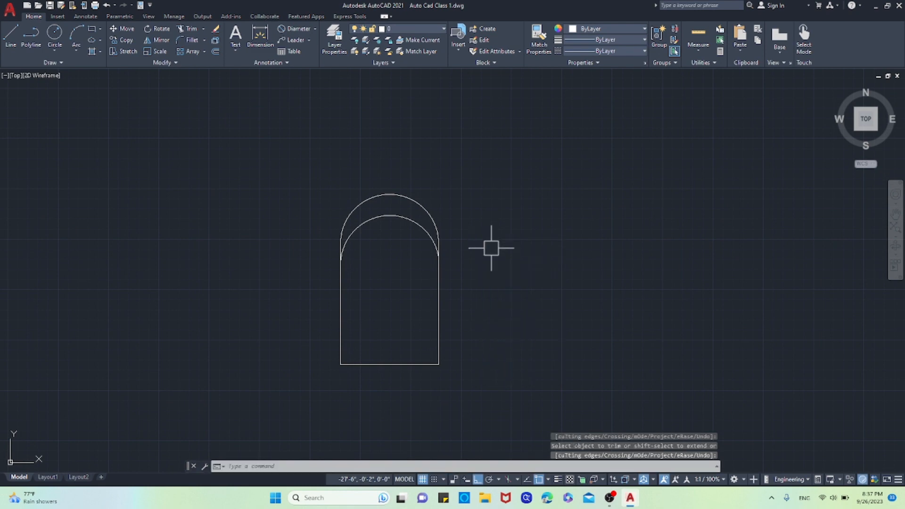